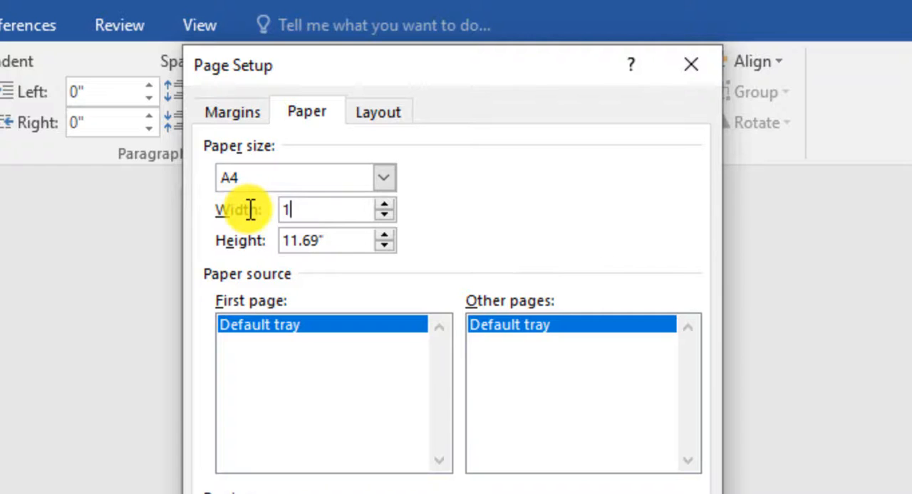
- Set a custom paper size of 10 by 10 inches in Page Setup
{"action": "type", "text": "0"}
{"action": "key", "text": "Tab"}
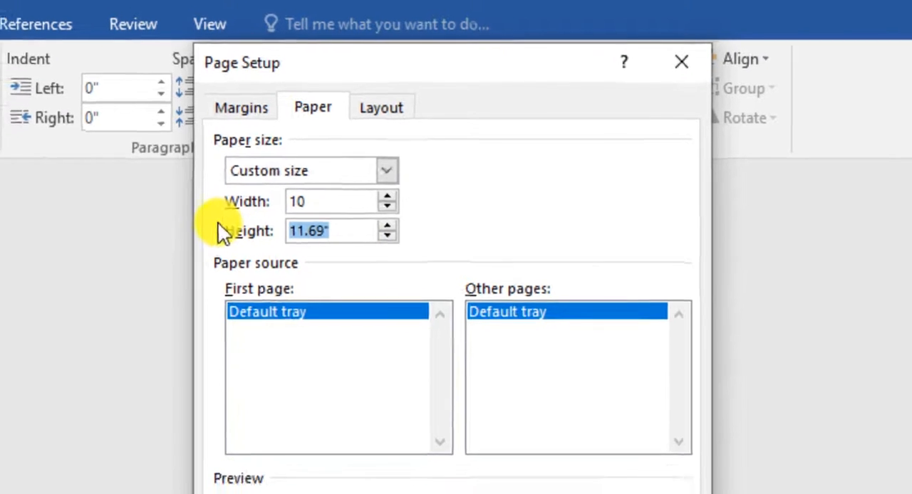
{"action": "type", "text": "10"}
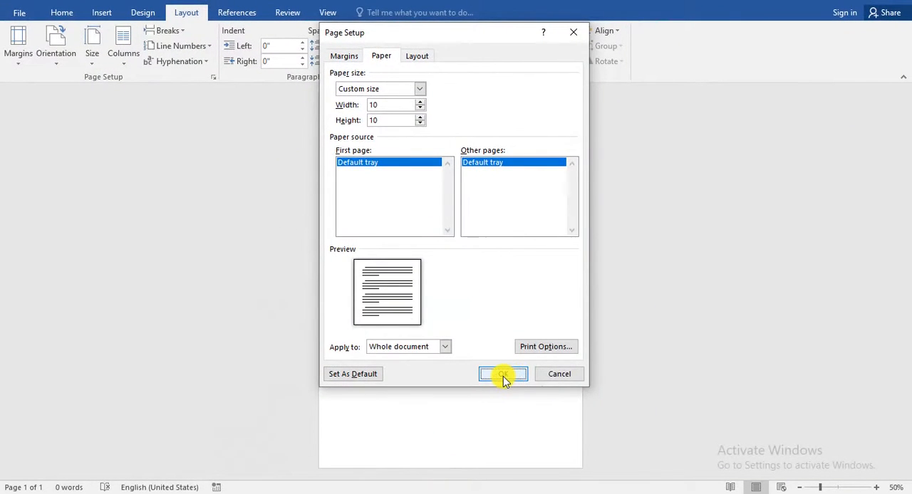
{"action": "left_click", "coordinate": [503, 378]}
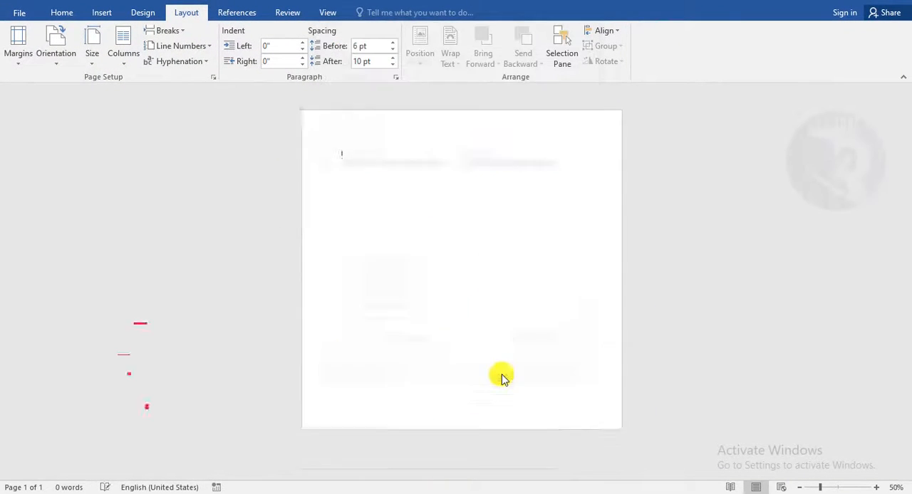
- Draw a rectangle covering the whole page, about 10.3 by 10.6 inches
{"action": "scroll", "coordinate": [443, 303], "scroll_direction": "up", "scroll_amount": 4}
{"action": "scroll", "coordinate": [443, 304], "scroll_direction": "down", "scroll_amount": 5}
{"action": "scroll", "coordinate": [443, 304], "scroll_direction": "up", "scroll_amount": 2}
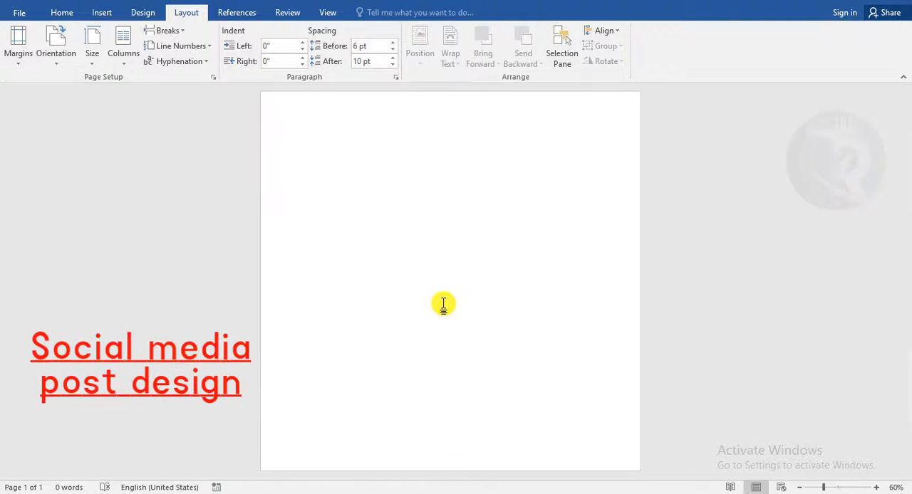
{"action": "left_click", "coordinate": [99, 13]}
{"action": "left_click", "coordinate": [187, 58]}
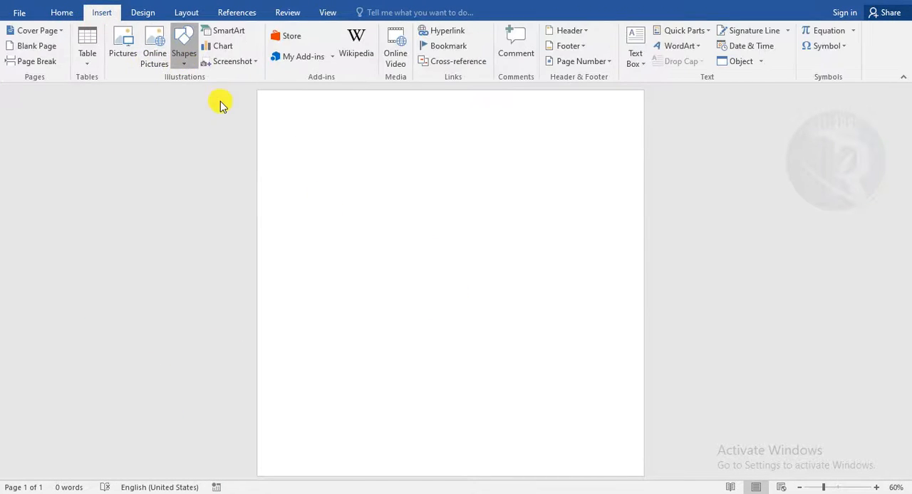
{"action": "left_click", "coordinate": [221, 96]}
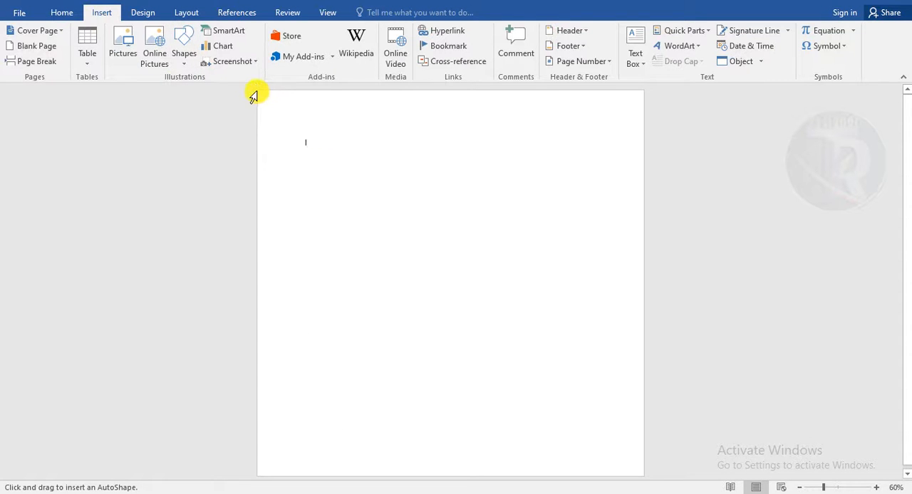
{"action": "left_click_drag", "start_coordinate": [255, 91], "coordinate": [657, 480]}
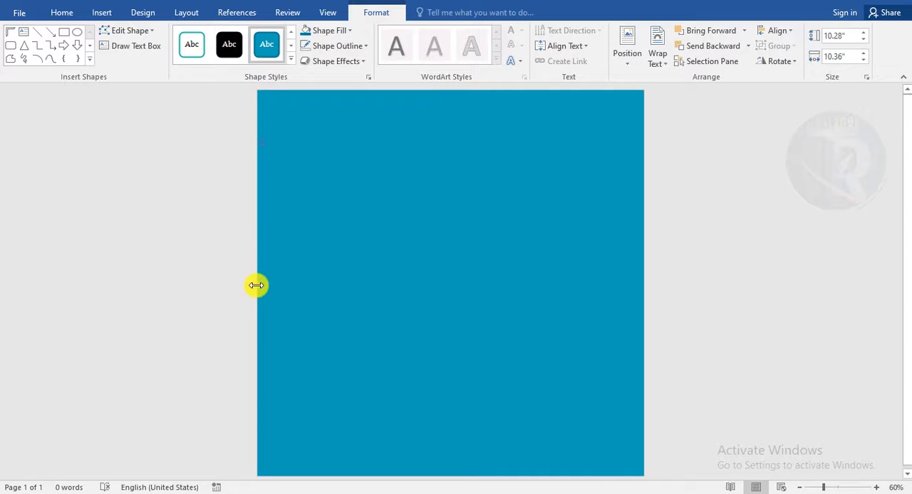
- Fill the page rectangle with a dark blue-grey theme colour
{"action": "left_click", "coordinate": [325, 32]}
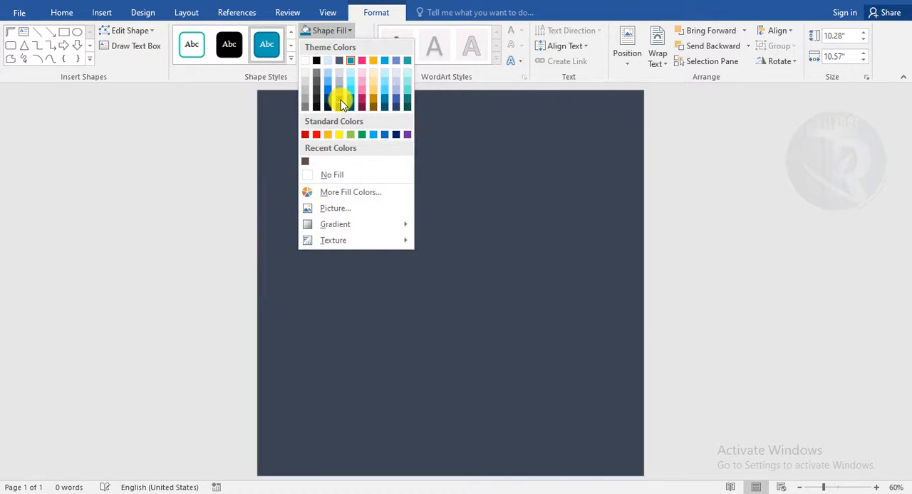
{"action": "left_click", "coordinate": [340, 99]}
{"action": "left_click", "coordinate": [727, 229]}
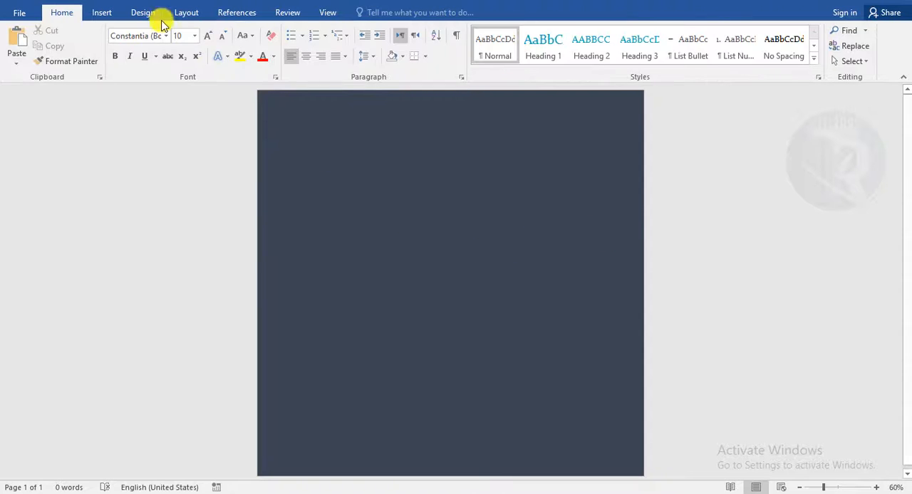
- Insert the background-removed woman portrait picture from the Downloads folder
{"action": "left_click", "coordinate": [104, 15]}
{"action": "left_click", "coordinate": [123, 43]}
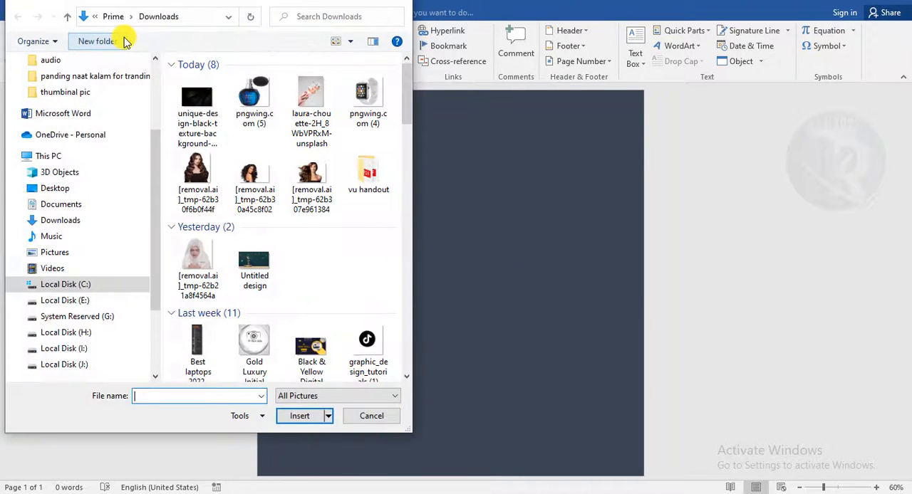
{"action": "double_click", "coordinate": [321, 178]}
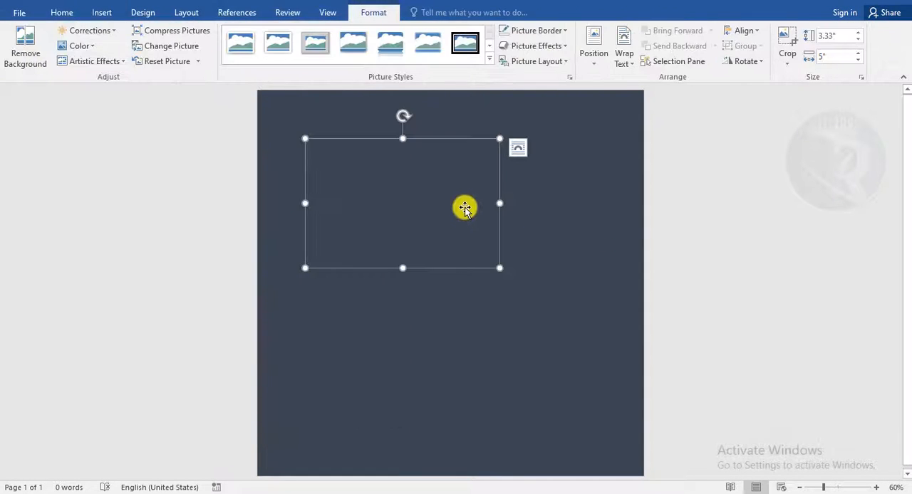
- Set the picture's text wrapping so it sits in front of the background rectangle
{"action": "left_click", "coordinate": [621, 62]}
{"action": "left_click", "coordinate": [634, 178]}
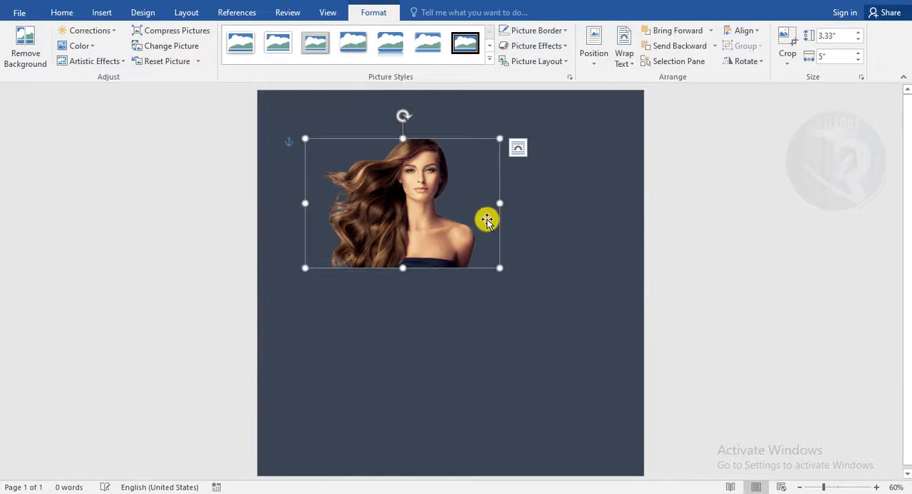
{"action": "left_click", "coordinate": [570, 215]}
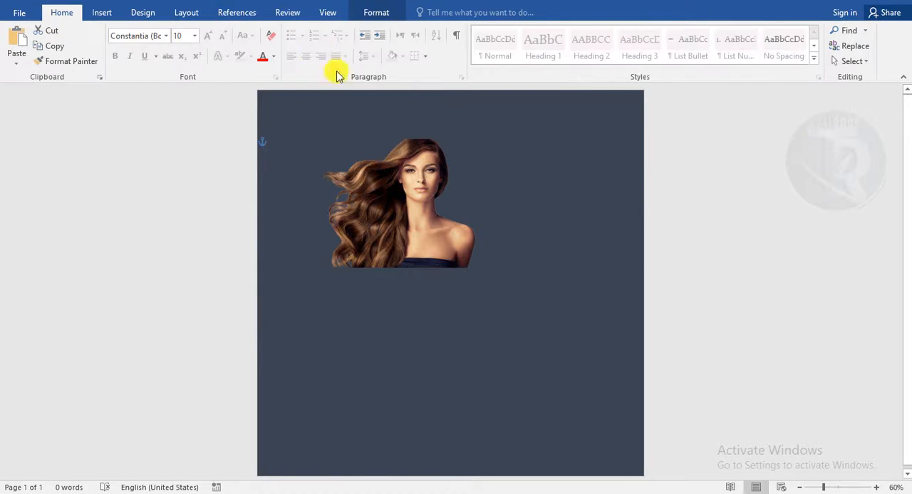
- Change the background rectangle's fill to a darker shade of blue-grey
{"action": "left_click", "coordinate": [377, 12]}
{"action": "left_click", "coordinate": [328, 31]}
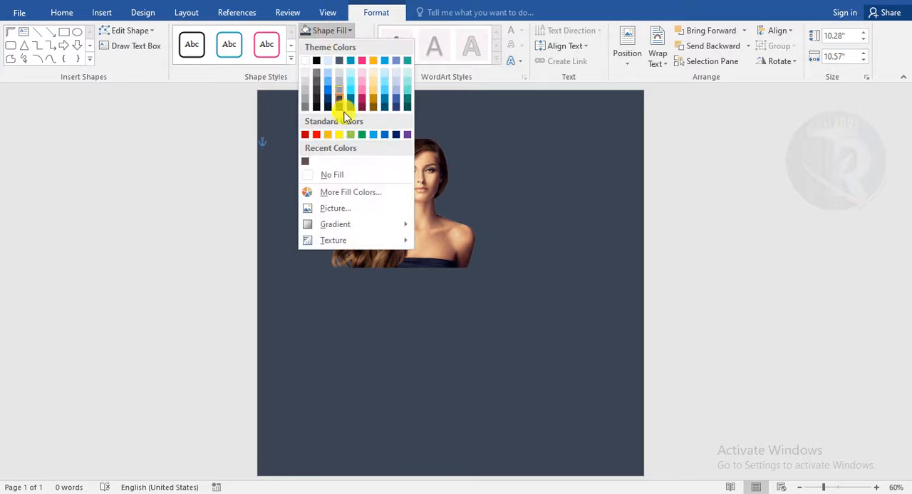
{"action": "left_click", "coordinate": [339, 107]}
{"action": "left_click", "coordinate": [387, 217]}
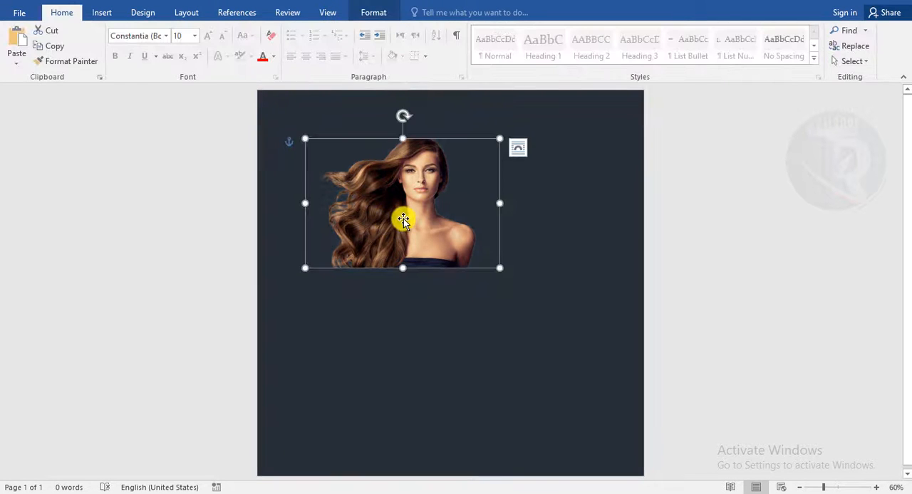
- Move the picture to the page's top-left corner and flip it horizontally
{"action": "left_click_drag", "start_coordinate": [404, 220], "coordinate": [367, 204]}
{"action": "left_click", "coordinate": [373, 12]}
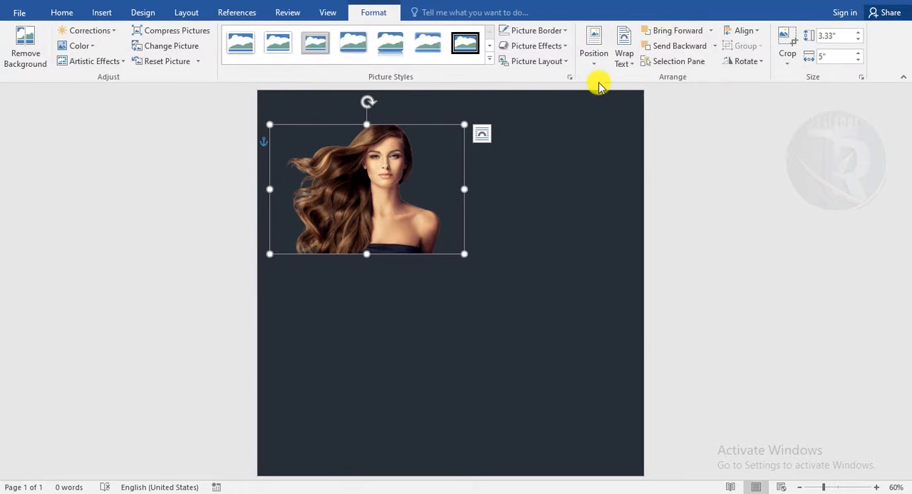
{"action": "left_click", "coordinate": [745, 61]}
{"action": "left_click", "coordinate": [760, 125]}
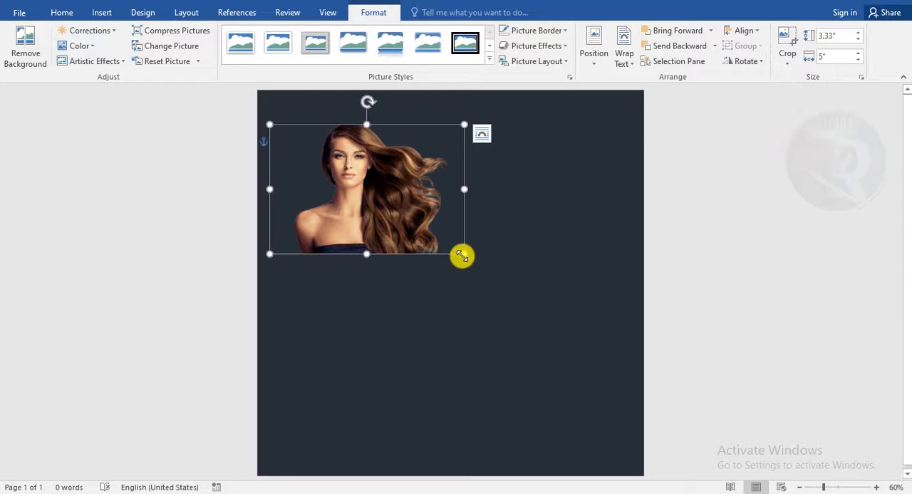
- Enlarge the picture to about 7.6 by 11.5 inches, aligned with the page's left edge
{"action": "left_click_drag", "start_coordinate": [462, 255], "coordinate": [586, 369]}
{"action": "left_click_drag", "start_coordinate": [515, 311], "coordinate": [417, 277]}
{"action": "left_click_drag", "start_coordinate": [539, 332], "coordinate": [584, 383]}
{"action": "left_click_drag", "start_coordinate": [468, 344], "coordinate": [452, 335]}
{"action": "left_click", "coordinate": [705, 278]}
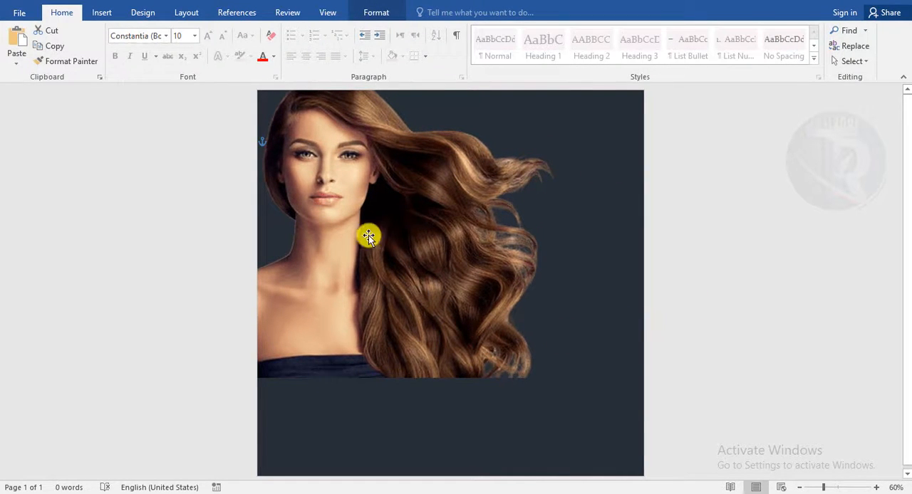
{"action": "left_click_drag", "start_coordinate": [368, 236], "coordinate": [369, 245]}
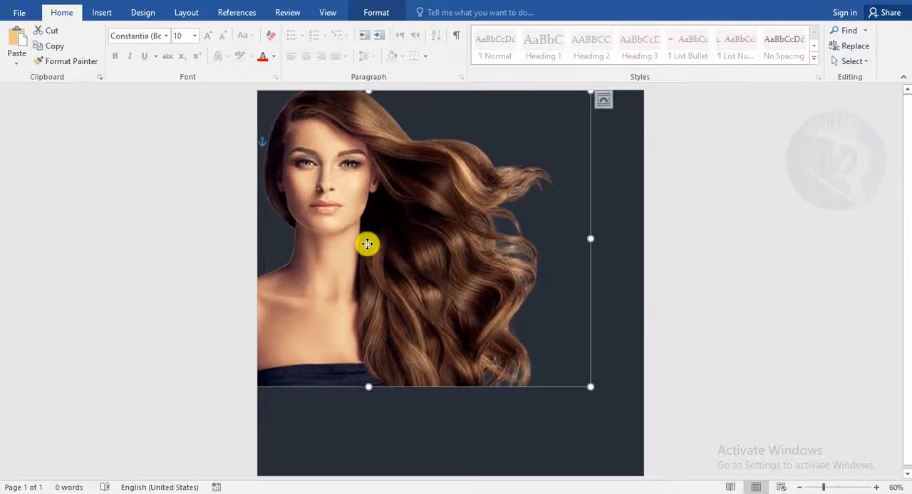
{"action": "left_click", "coordinate": [667, 275]}
- Draw a rectangle across the bottom of the page, about 2.3 by 10 inches
{"action": "left_click", "coordinate": [102, 12]}
{"action": "left_click", "coordinate": [184, 51]}
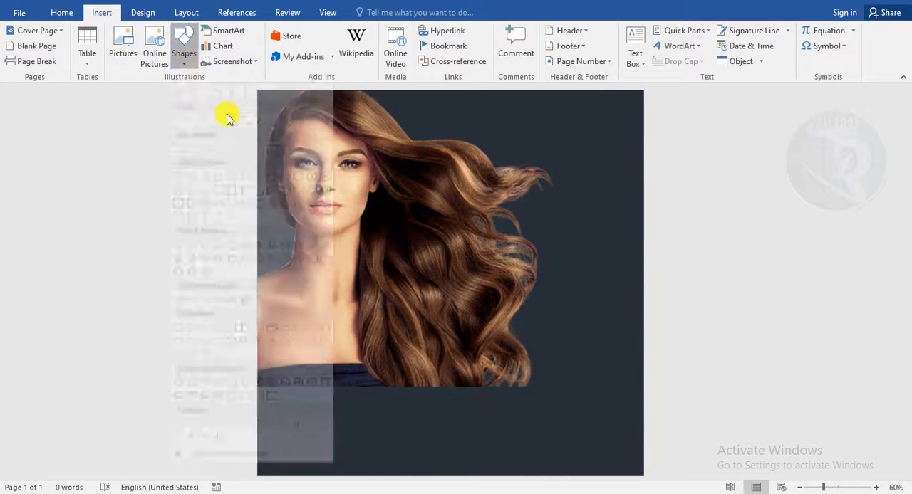
{"action": "left_click", "coordinate": [235, 92]}
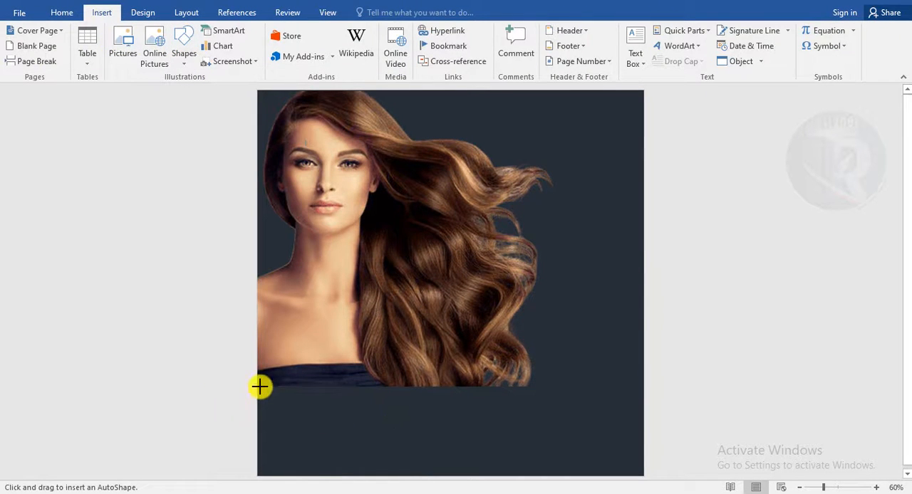
{"action": "left_click_drag", "start_coordinate": [261, 386], "coordinate": [642, 473]}
- Edit the bottom rectangle's points to curve its top edge into a wave
{"action": "right_click", "coordinate": [440, 432]}
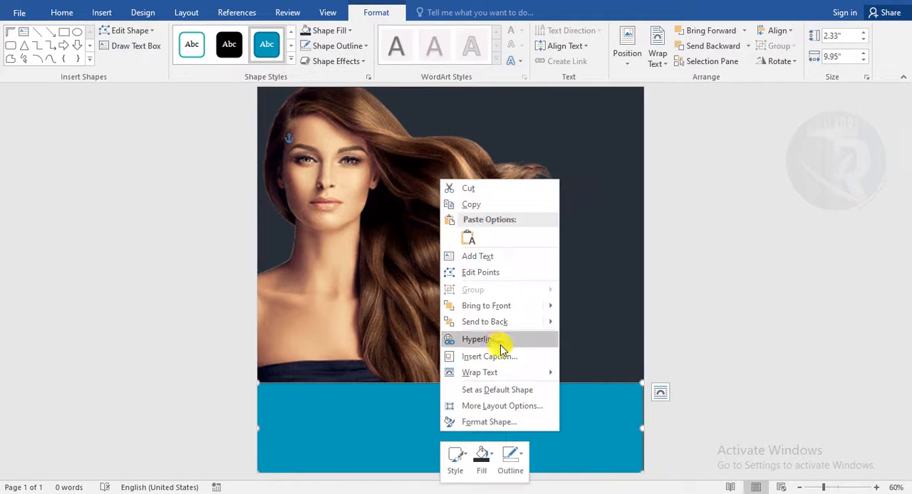
{"action": "left_click", "coordinate": [501, 271]}
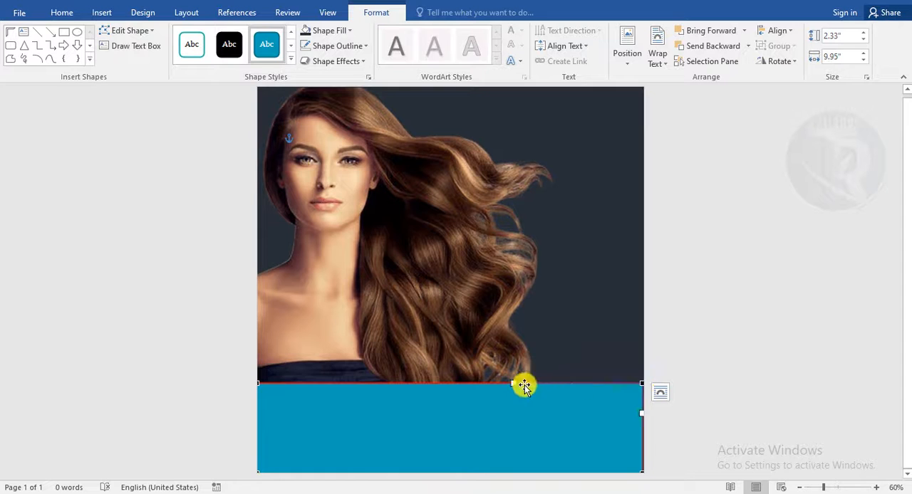
{"action": "left_click_drag", "start_coordinate": [517, 373], "coordinate": [534, 301]}
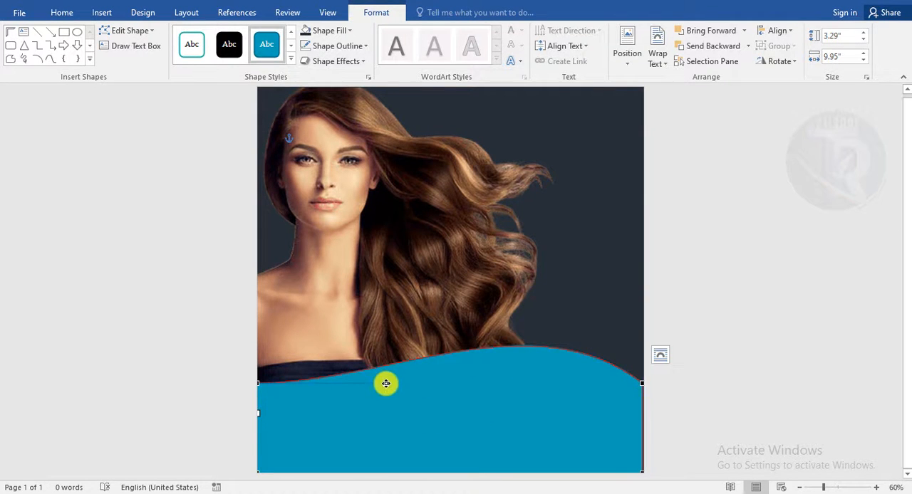
{"action": "left_click_drag", "start_coordinate": [385, 384], "coordinate": [362, 435]}
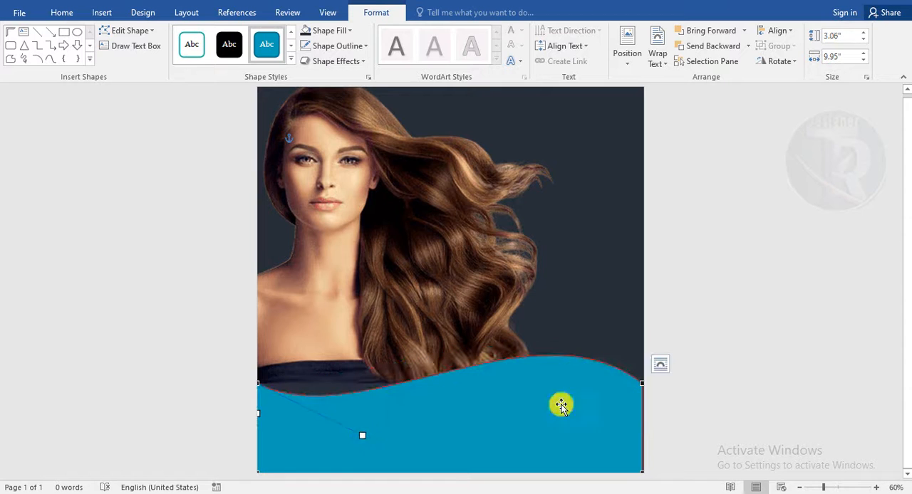
{"action": "left_click", "coordinate": [710, 379]}
{"action": "left_click", "coordinate": [583, 418]}
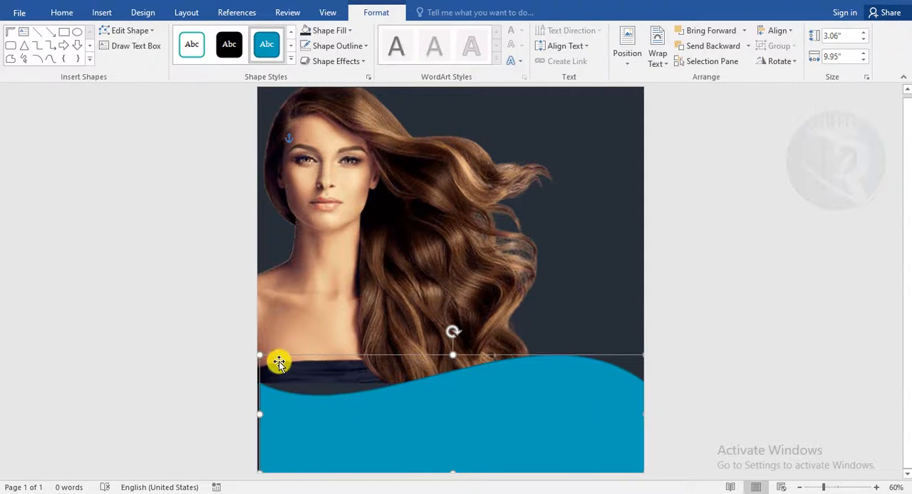
{"action": "left_click_drag", "start_coordinate": [262, 354], "coordinate": [251, 354]}
{"action": "left_click_drag", "start_coordinate": [358, 425], "coordinate": [352, 427]}
- Move and stretch the picture so it reaches the top edge of the page
{"action": "left_click", "coordinate": [330, 273]}
{"action": "left_click_drag", "start_coordinate": [330, 274], "coordinate": [330, 286]}
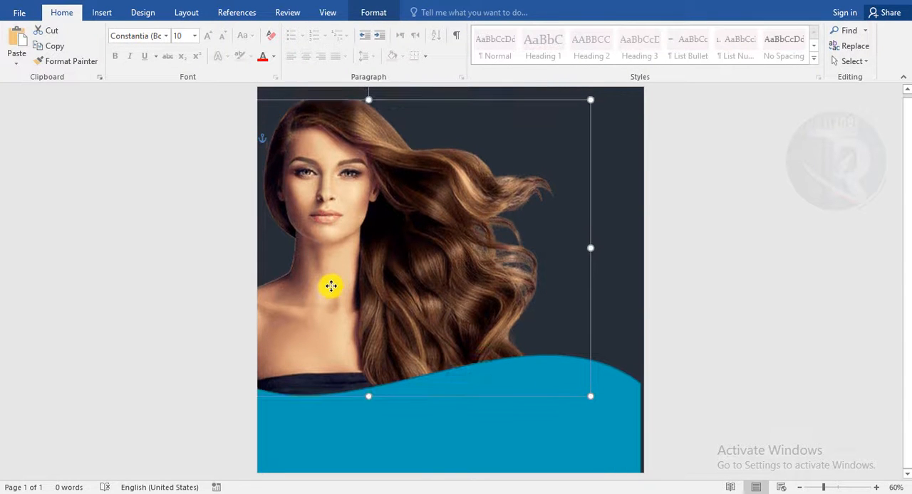
{"action": "left_click_drag", "start_coordinate": [369, 96], "coordinate": [368, 93]}
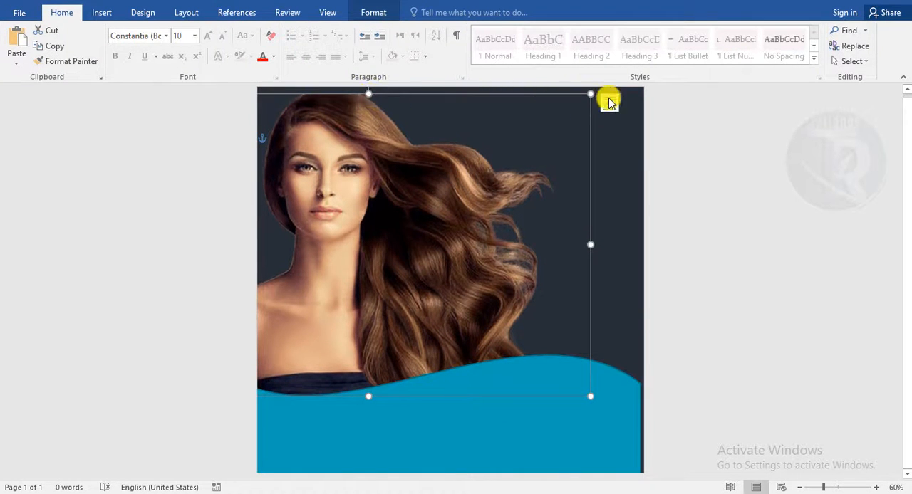
{"action": "left_click_drag", "start_coordinate": [594, 95], "coordinate": [598, 86]}
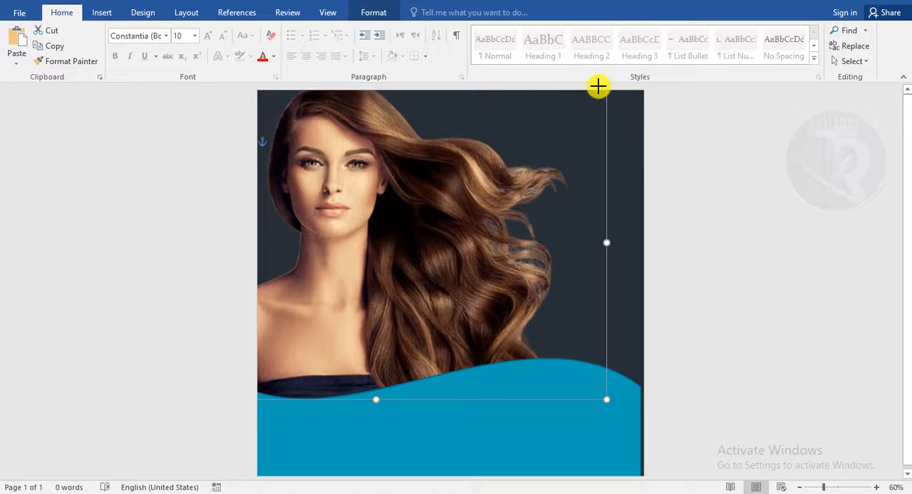
{"action": "left_click", "coordinate": [730, 278]}
- Apply the Sharpen: 25% correction to the picture
{"action": "left_click", "coordinate": [617, 418]}
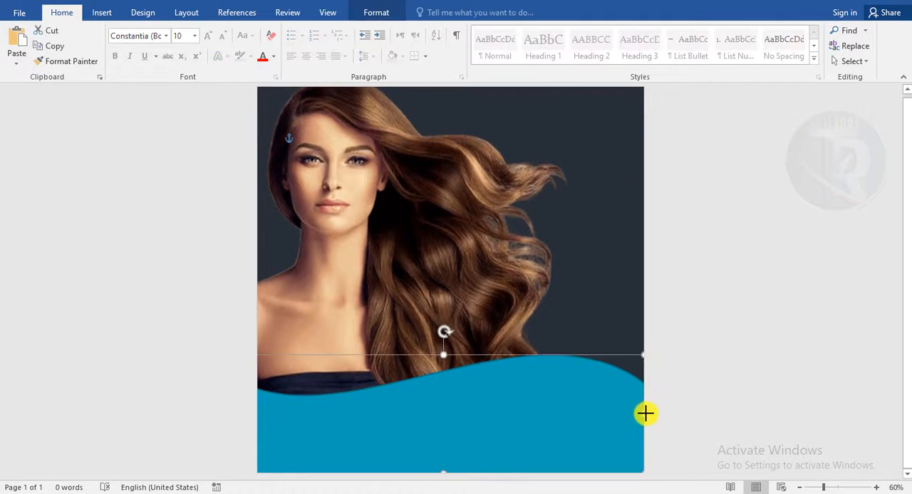
{"action": "left_click", "coordinate": [368, 179]}
{"action": "left_click", "coordinate": [374, 10]}
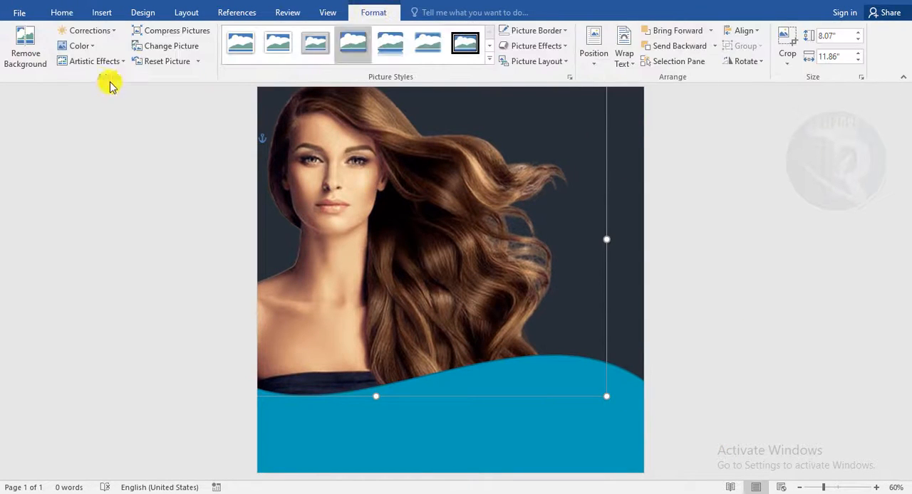
{"action": "left_click", "coordinate": [94, 50]}
{"action": "left_click", "coordinate": [92, 48]}
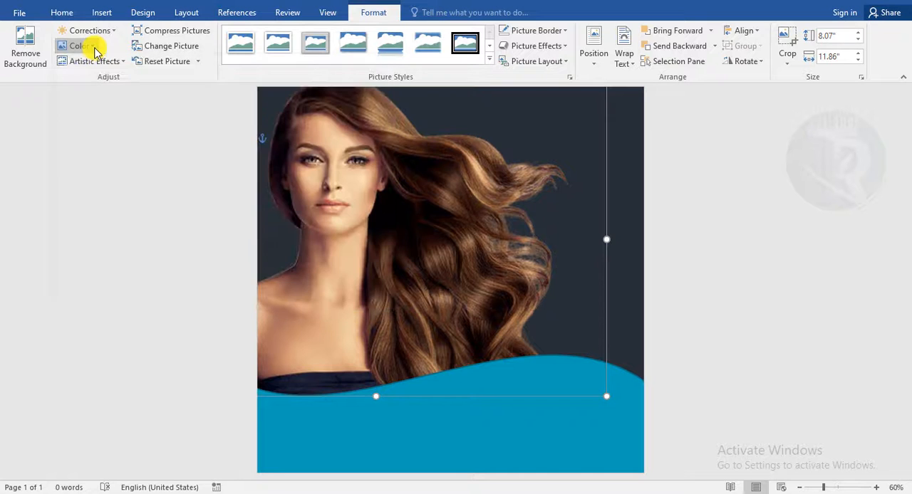
{"action": "left_click", "coordinate": [91, 31]}
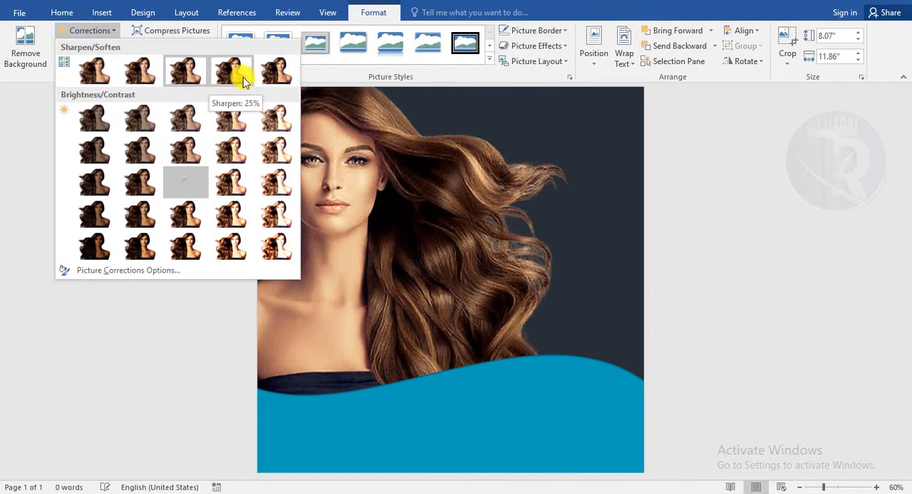
{"action": "left_click", "coordinate": [242, 80]}
{"action": "left_click", "coordinate": [781, 293]}
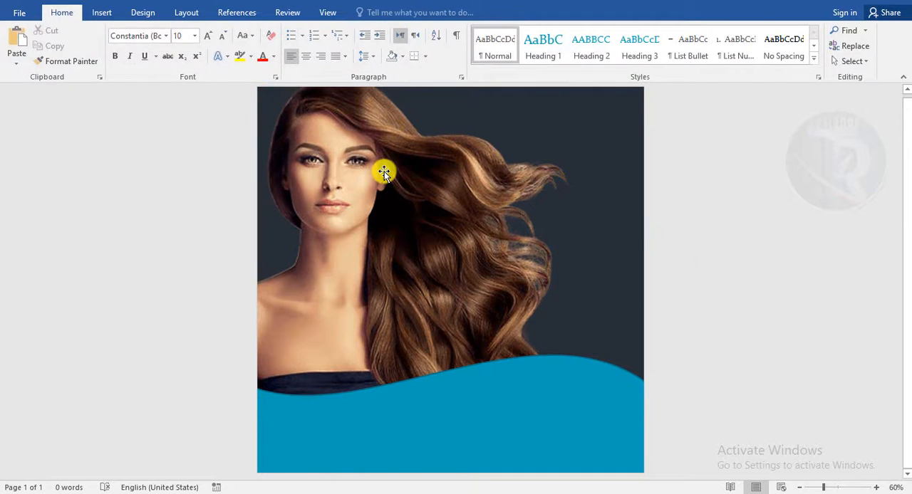
- Apply the Saturation: 200% colour setting to the picture
{"action": "left_click", "coordinate": [316, 169]}
{"action": "left_click", "coordinate": [80, 47]}
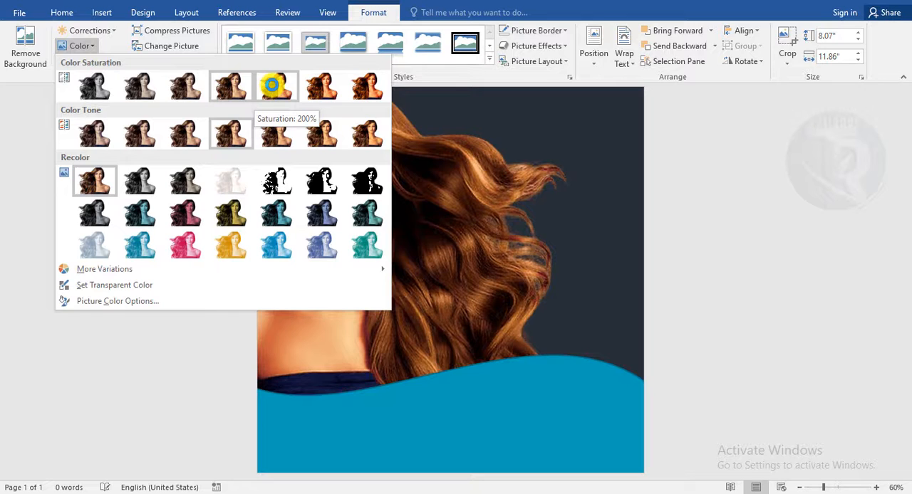
{"action": "left_click", "coordinate": [244, 81]}
{"action": "left_click", "coordinate": [722, 277]}
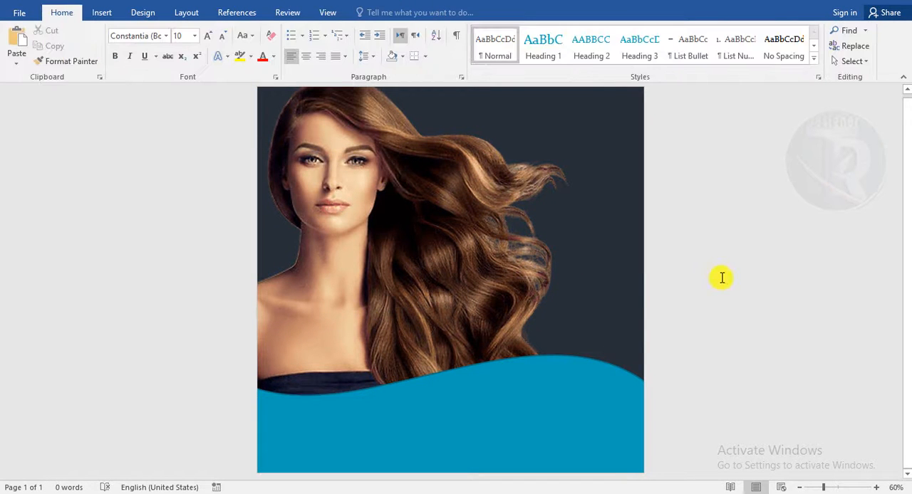
- Fill the bottom wave shape with a pink preset gradient
{"action": "left_click", "coordinate": [463, 435]}
{"action": "right_click", "coordinate": [460, 419]}
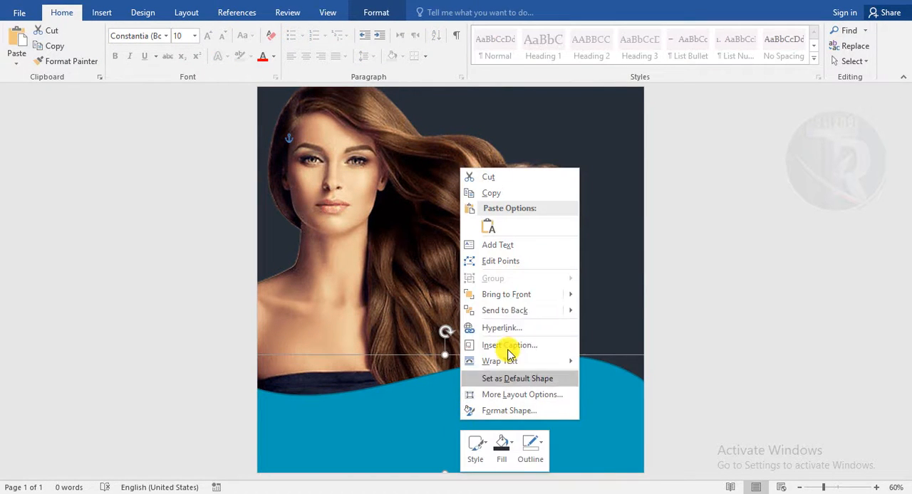
{"action": "left_click", "coordinate": [502, 412]}
{"action": "left_click", "coordinate": [728, 186]}
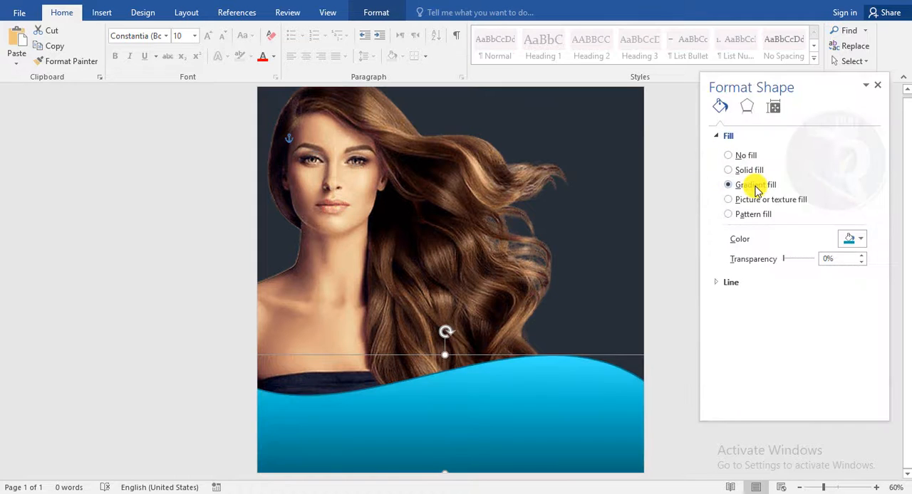
{"action": "left_click", "coordinate": [856, 240]}
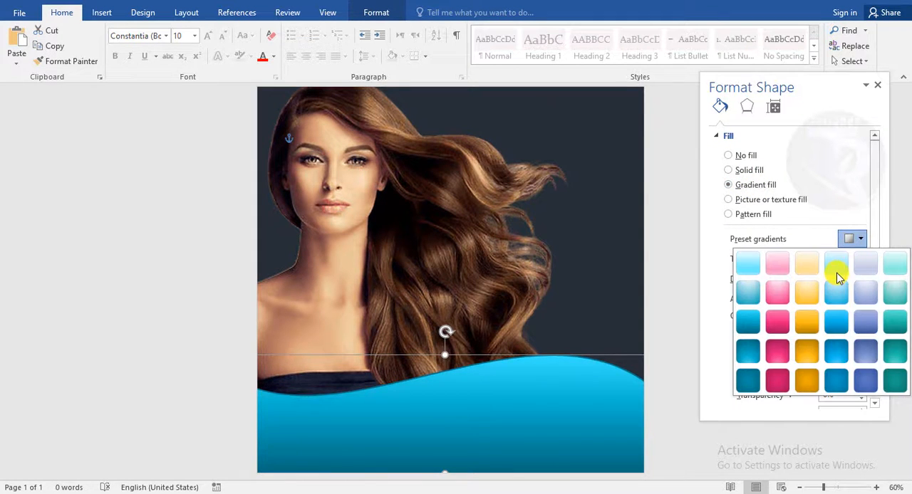
{"action": "left_click", "coordinate": [780, 351]}
{"action": "left_click", "coordinate": [868, 242]}
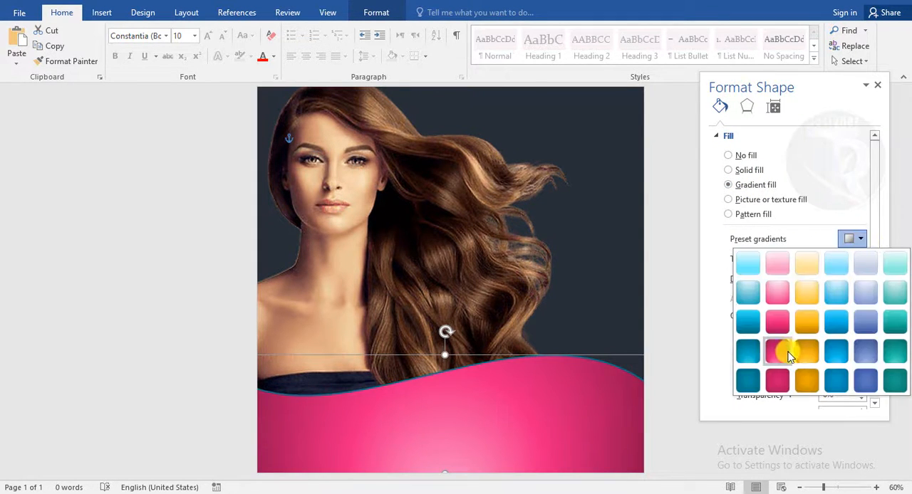
{"action": "left_click", "coordinate": [782, 356]}
{"action": "left_click", "coordinate": [868, 242]}
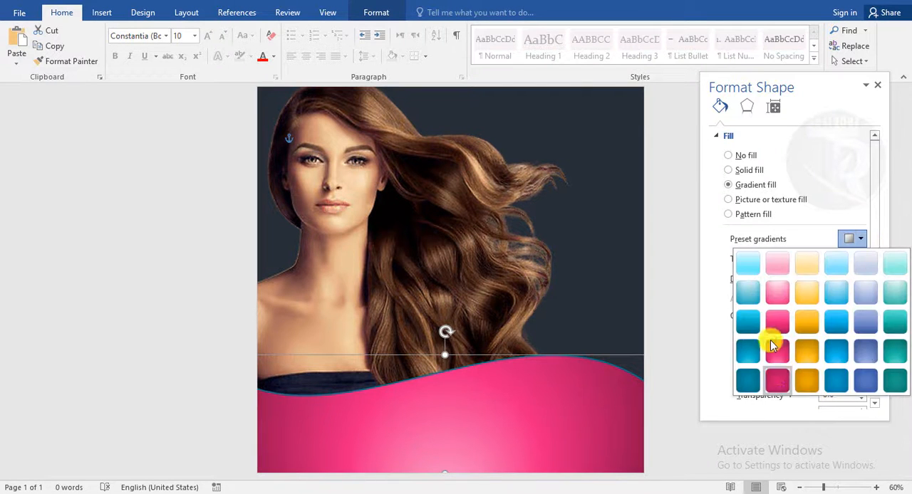
{"action": "left_click", "coordinate": [778, 327]}
{"action": "left_click", "coordinate": [855, 241]}
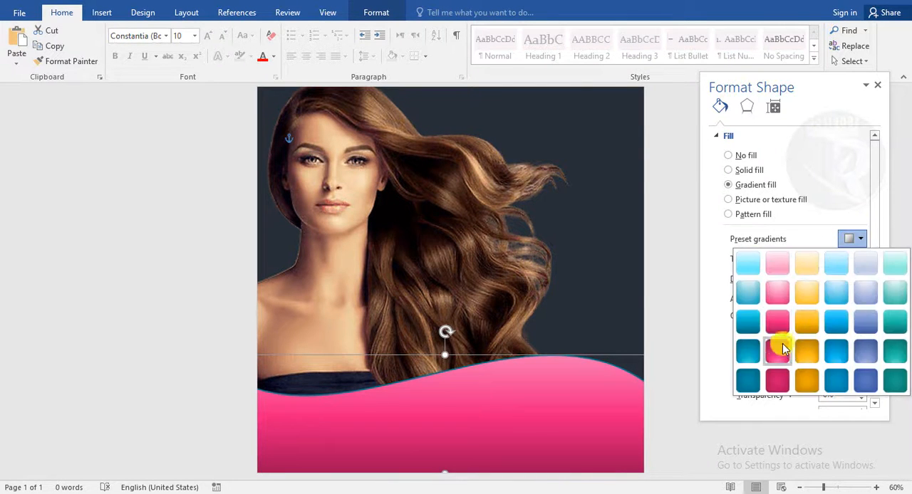
{"action": "left_click", "coordinate": [780, 348]}
{"action": "left_click", "coordinate": [877, 84]}
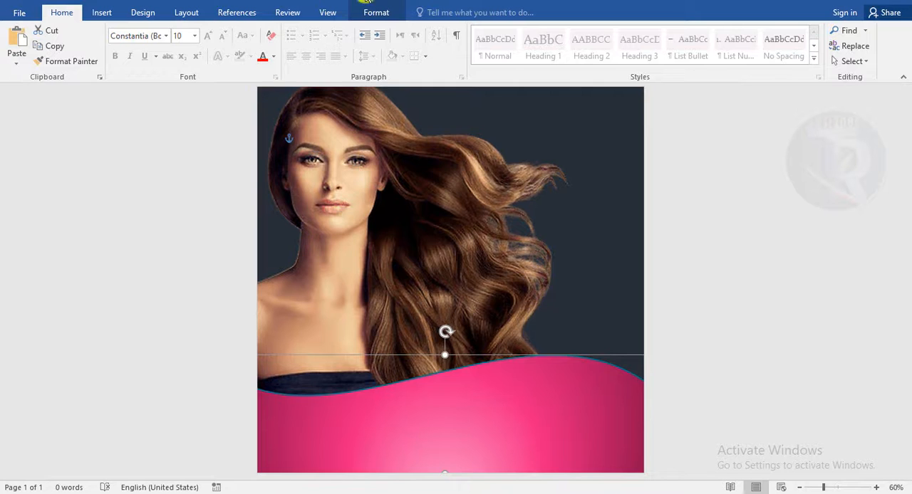
- Remove the outline from the wave shape
{"action": "left_click", "coordinate": [376, 12]}
{"action": "left_click", "coordinate": [322, 45]}
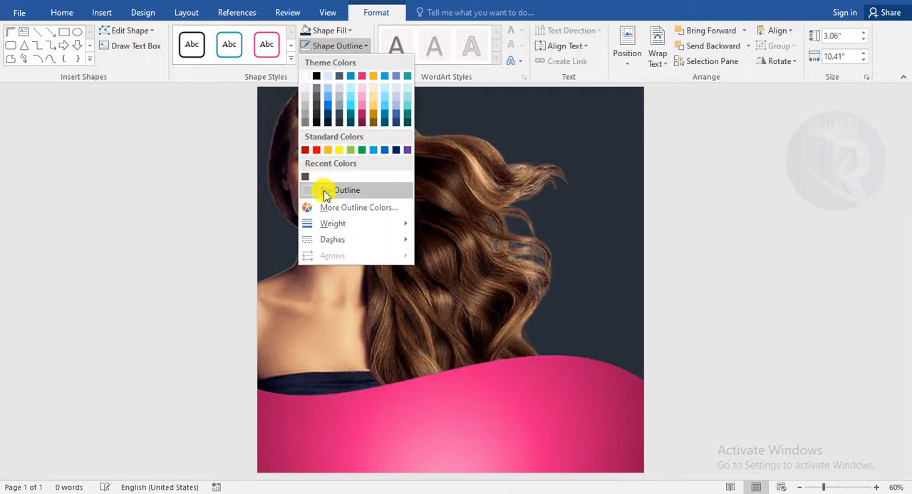
{"action": "left_click", "coordinate": [328, 190]}
{"action": "left_click", "coordinate": [708, 390]}
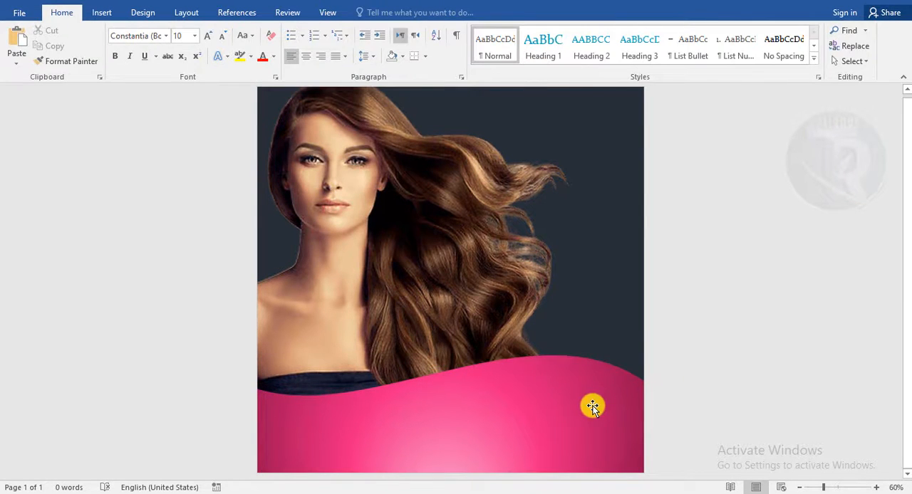
- Stretch the wave shape's top edge slightly upward
{"action": "left_click", "coordinate": [593, 406]}
{"action": "left_click_drag", "start_coordinate": [442, 355], "coordinate": [442, 350]}
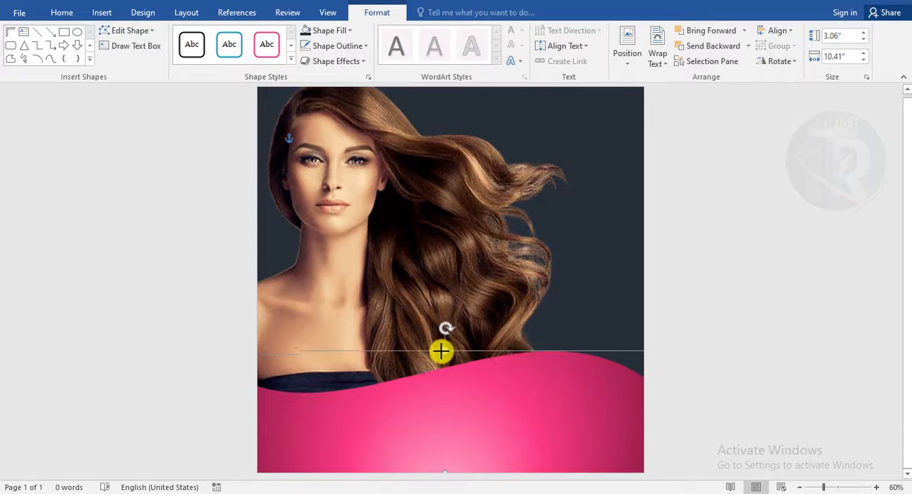
{"action": "left_click", "coordinate": [708, 416]}
- Draw a square about 1.95 inches wide and place it in the page's top-right corner
{"action": "left_click", "coordinate": [102, 12]}
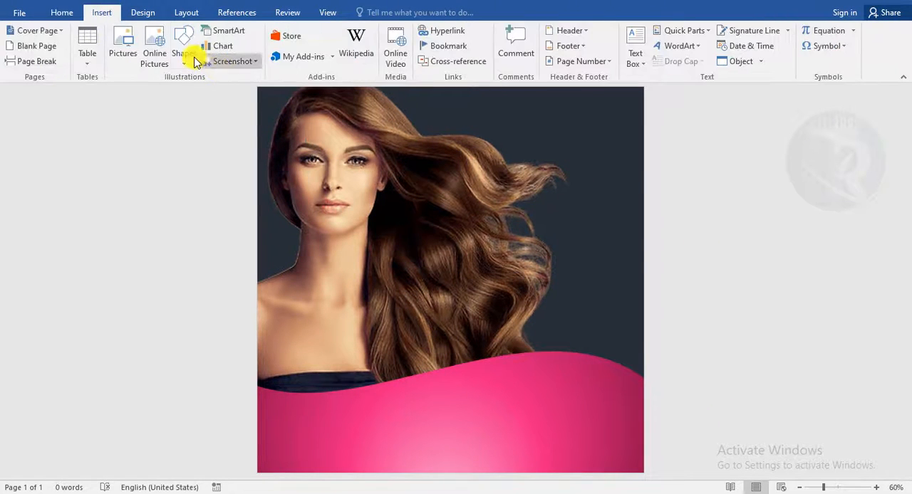
{"action": "left_click", "coordinate": [184, 48]}
{"action": "left_click", "coordinate": [232, 93]}
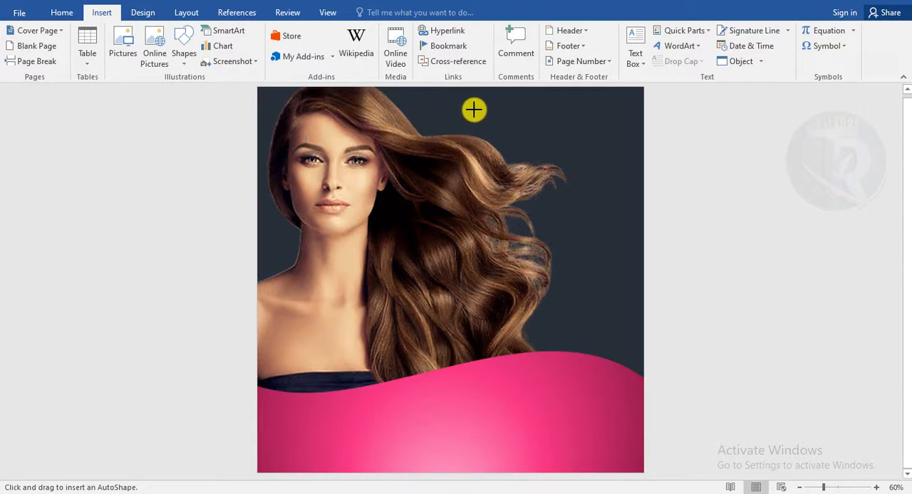
{"action": "left_click_drag", "start_coordinate": [517, 109], "coordinate": [594, 188]}
{"action": "left_click_drag", "start_coordinate": [575, 149], "coordinate": [605, 134]}
- Edit the square's points, deleting its bottom-left corner point and curving the new diagonal edge
{"action": "right_click", "coordinate": [603, 136]}
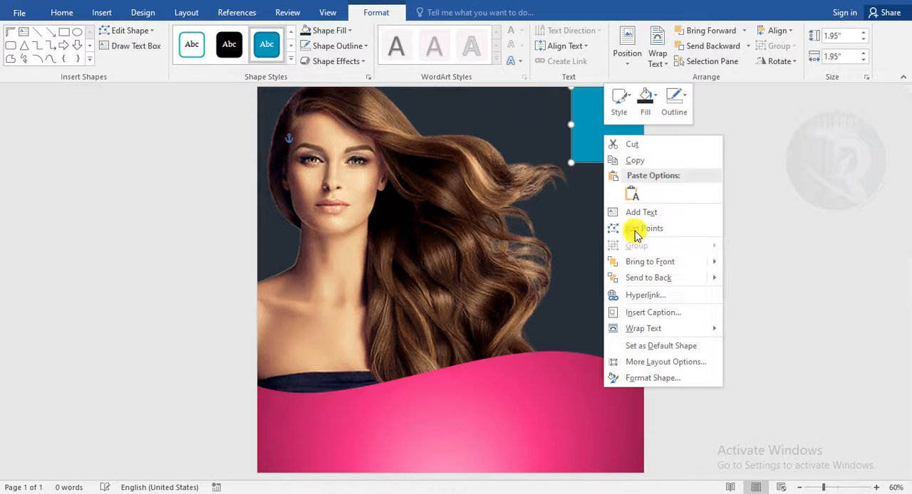
{"action": "left_click", "coordinate": [634, 228]}
{"action": "right_click", "coordinate": [570, 163]}
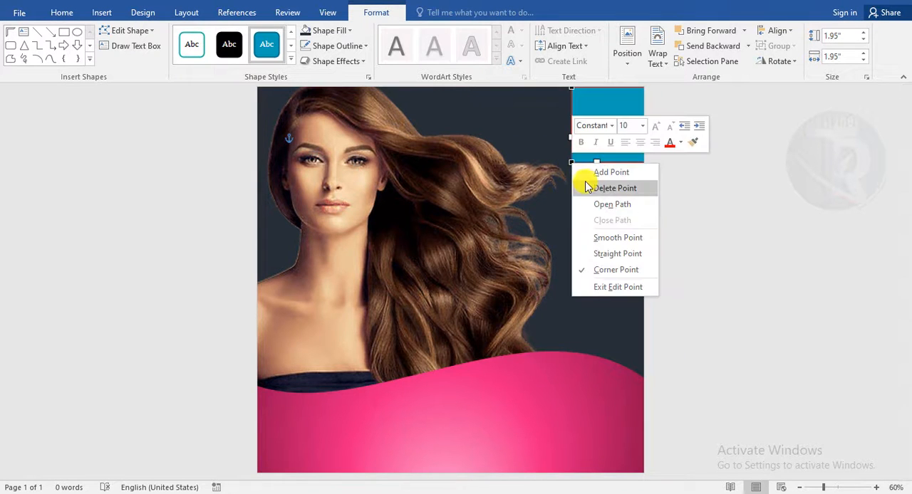
{"action": "left_click", "coordinate": [586, 183]}
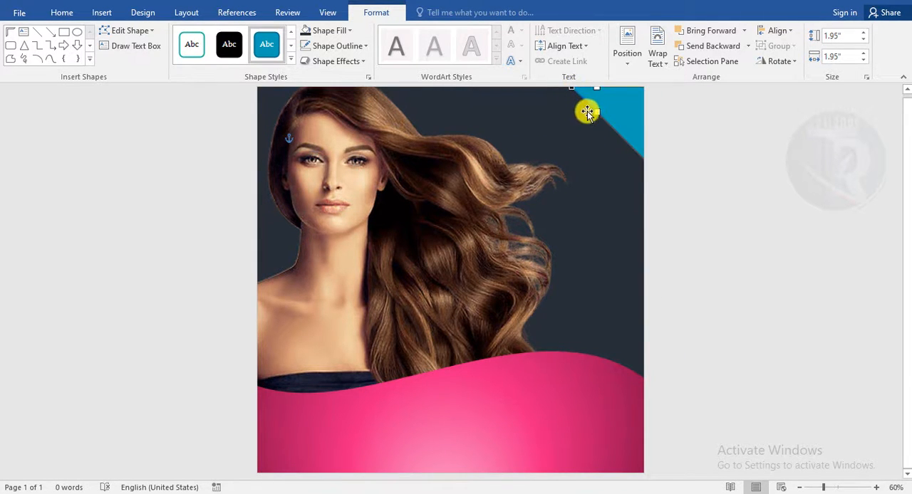
{"action": "left_click_drag", "start_coordinate": [595, 124], "coordinate": [574, 143]}
{"action": "left_click", "coordinate": [718, 214]}
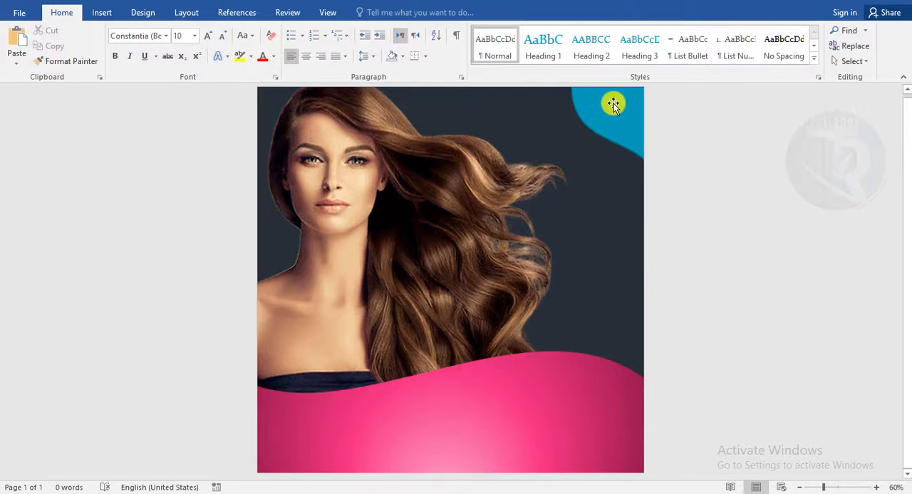
- Enlarge the corner shape to about 2.21 by 2.34 inches
{"action": "left_click_drag", "start_coordinate": [609, 110], "coordinate": [613, 111]}
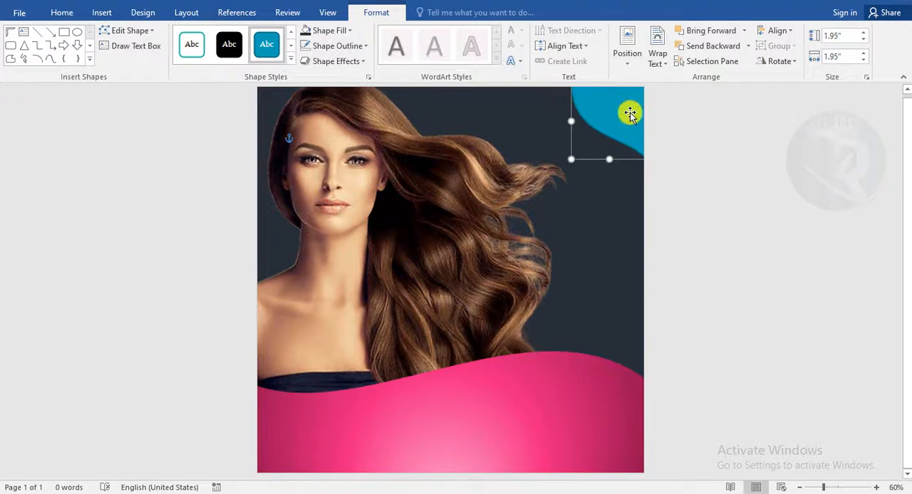
{"action": "left_click_drag", "start_coordinate": [572, 156], "coordinate": [556, 170]}
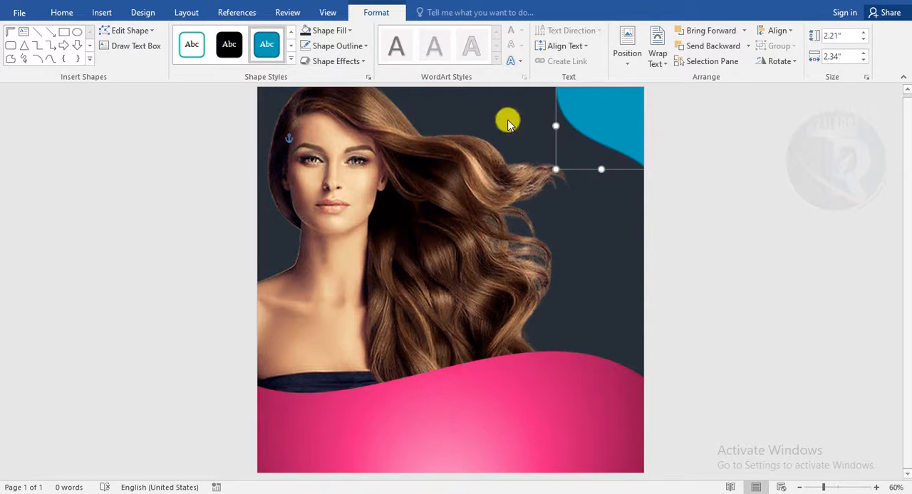
- Fill the corner shape with the pink preset gradient
{"action": "right_click", "coordinate": [601, 129]}
{"action": "left_click", "coordinate": [659, 370]}
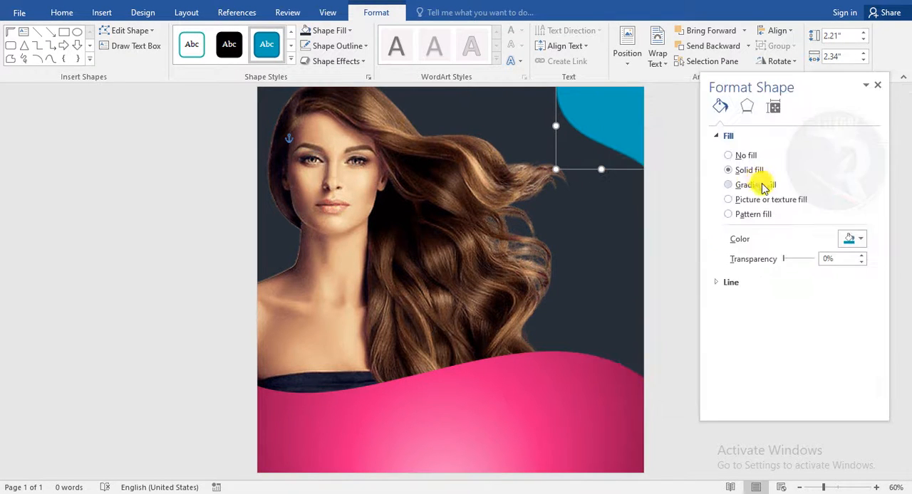
{"action": "left_click", "coordinate": [748, 185]}
{"action": "left_click", "coordinate": [856, 239]}
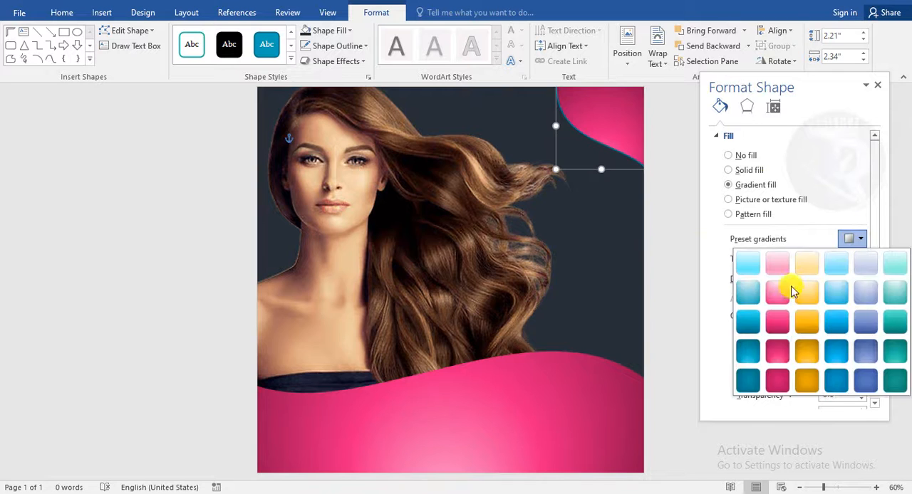
{"action": "left_click", "coordinate": [776, 351]}
{"action": "left_click", "coordinate": [857, 239]}
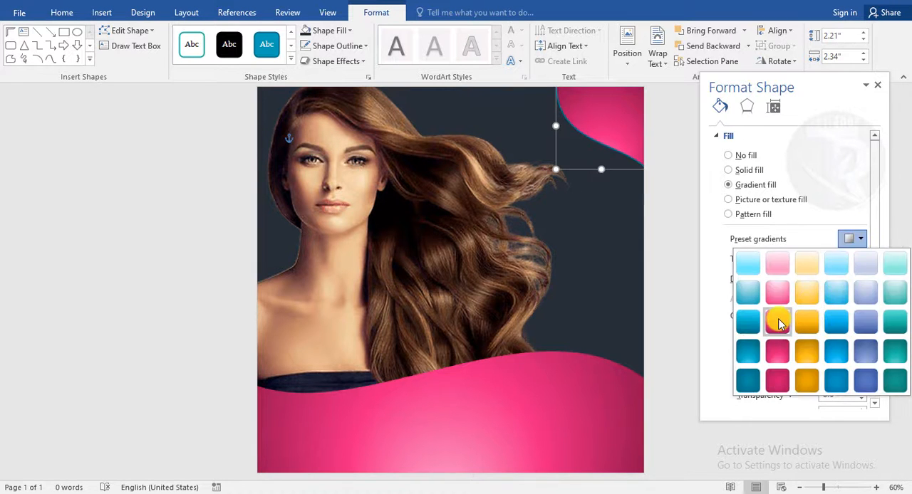
{"action": "left_click", "coordinate": [778, 321]}
{"action": "left_click", "coordinate": [857, 240]}
{"action": "left_click", "coordinate": [774, 347]}
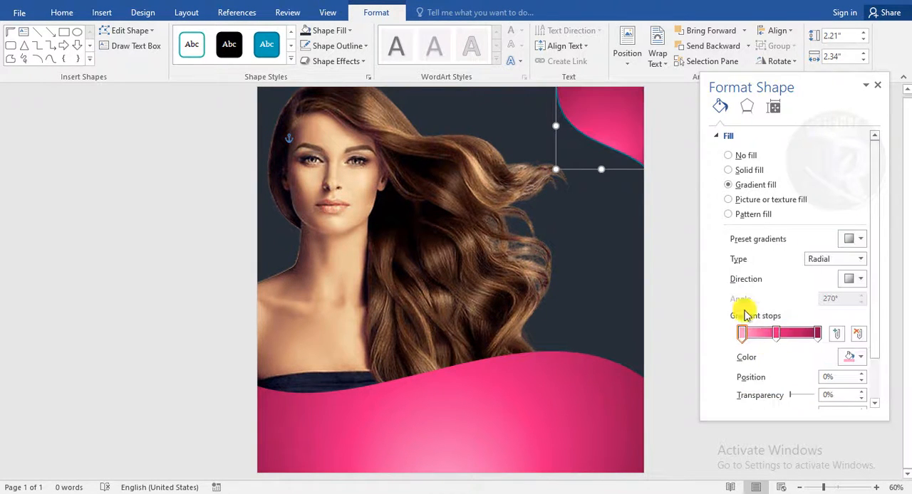
{"action": "left_click", "coordinate": [871, 86]}
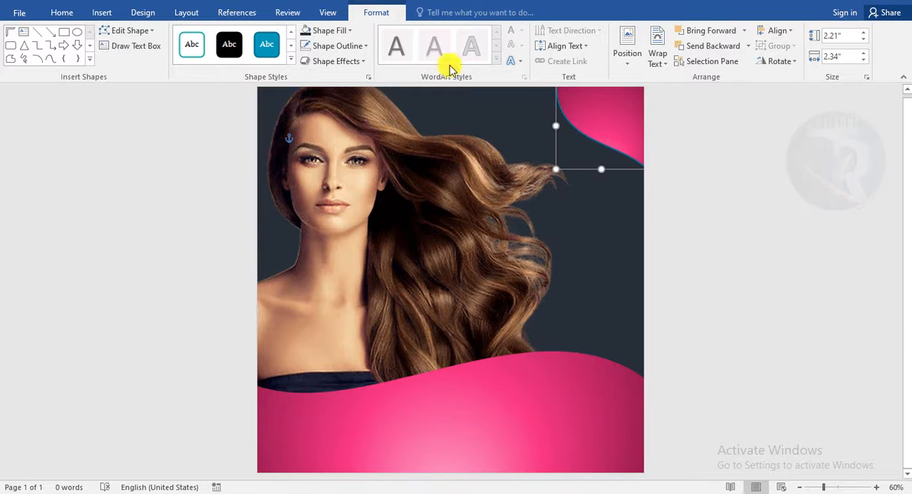
- Give both the corner shape and the bottom wave shape a white outline
{"action": "left_click", "coordinate": [342, 45]}
{"action": "left_click", "coordinate": [305, 79]}
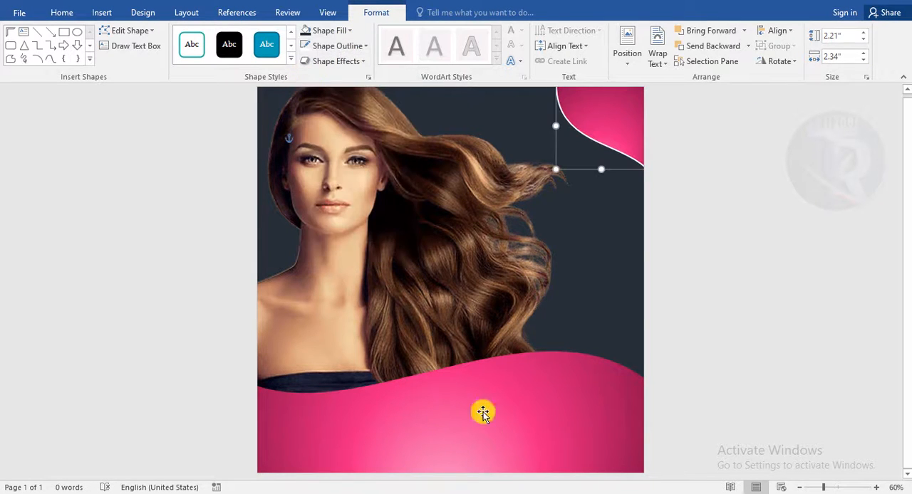
{"action": "left_click", "coordinate": [480, 418]}
{"action": "left_click", "coordinate": [333, 45]}
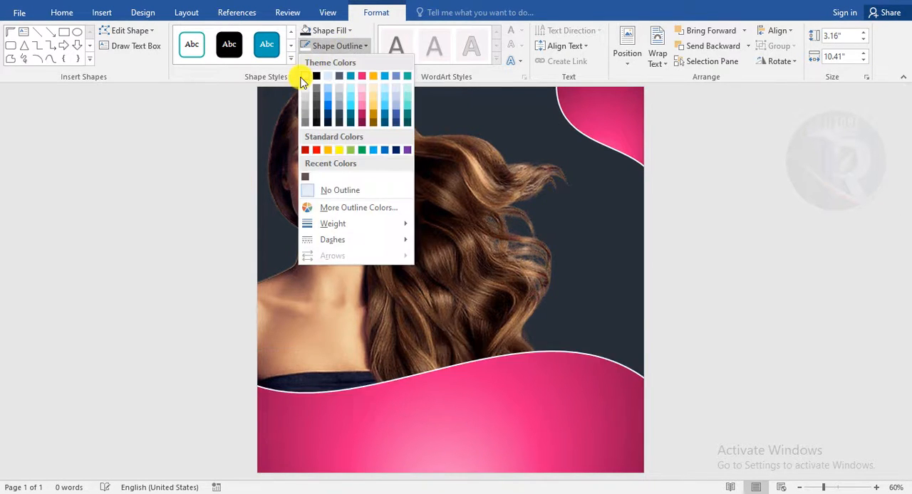
{"action": "left_click", "coordinate": [304, 77]}
{"action": "left_click", "coordinate": [755, 309]}
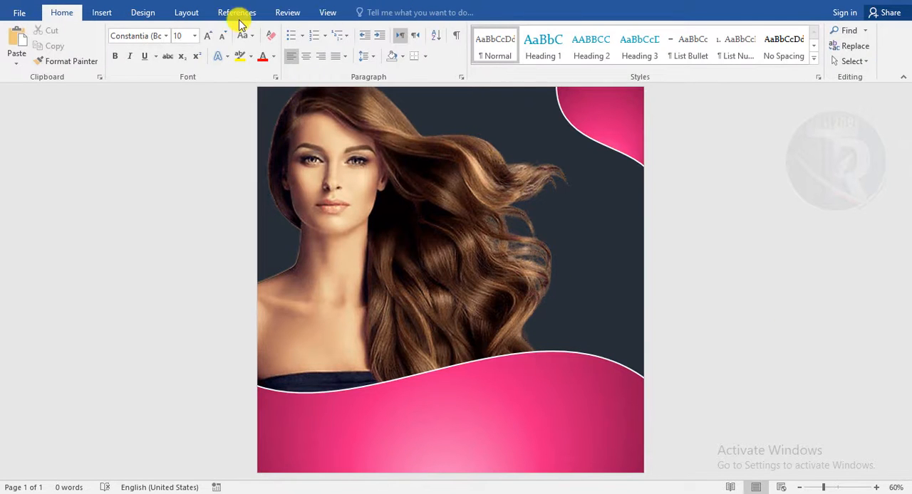
- Move the portrait picture slightly to the left
{"action": "left_click", "coordinate": [482, 238]}
{"action": "left_click_drag", "start_coordinate": [482, 237], "coordinate": [469, 233]}
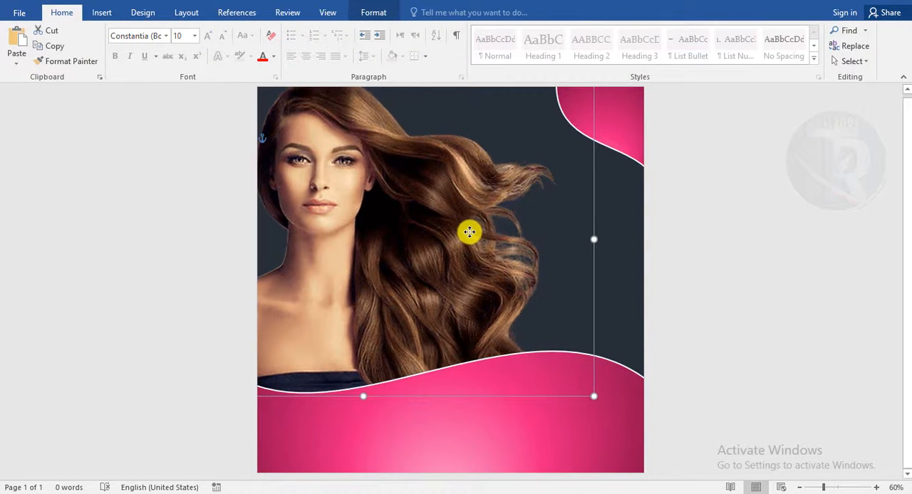
{"action": "left_click", "coordinate": [805, 300]}
{"action": "left_click", "coordinate": [513, 206]}
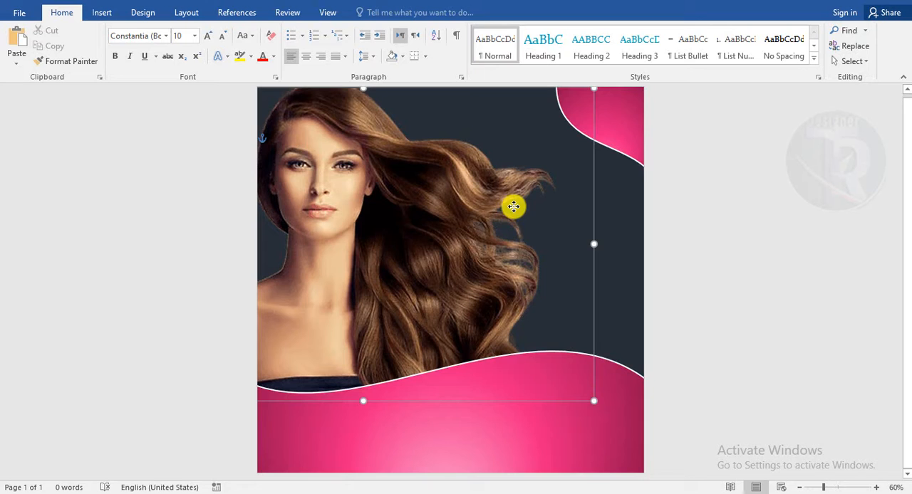
{"action": "left_click", "coordinate": [817, 285]}
- Move the bottom wave shape up slightly
{"action": "left_click", "coordinate": [605, 430]}
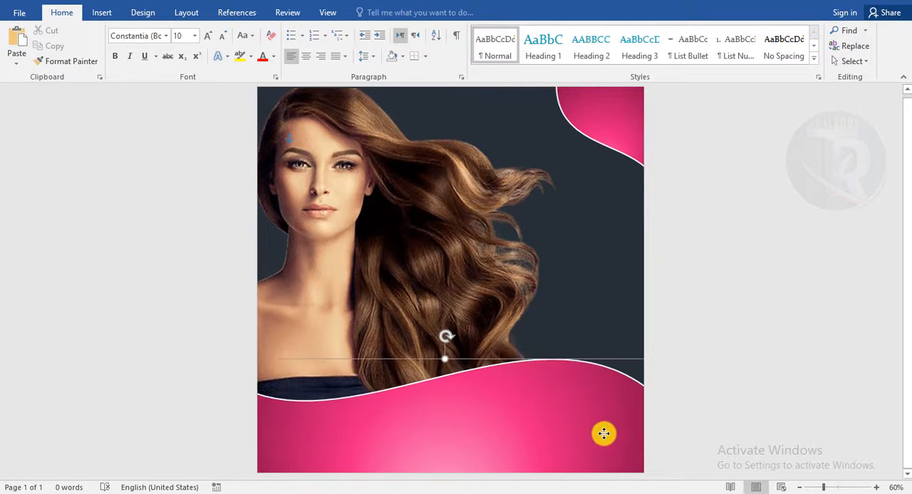
{"action": "left_click_drag", "start_coordinate": [604, 433], "coordinate": [604, 429]}
{"action": "left_click", "coordinate": [814, 387]}
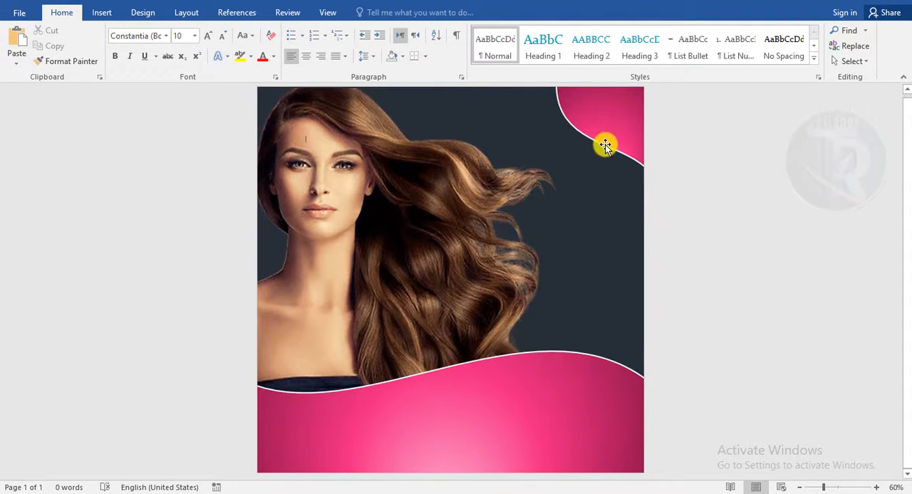
- Insert WordArt in the first style near the top right of the picture reading LOGO
{"action": "left_click", "coordinate": [101, 12]}
{"action": "left_click", "coordinate": [670, 54]}
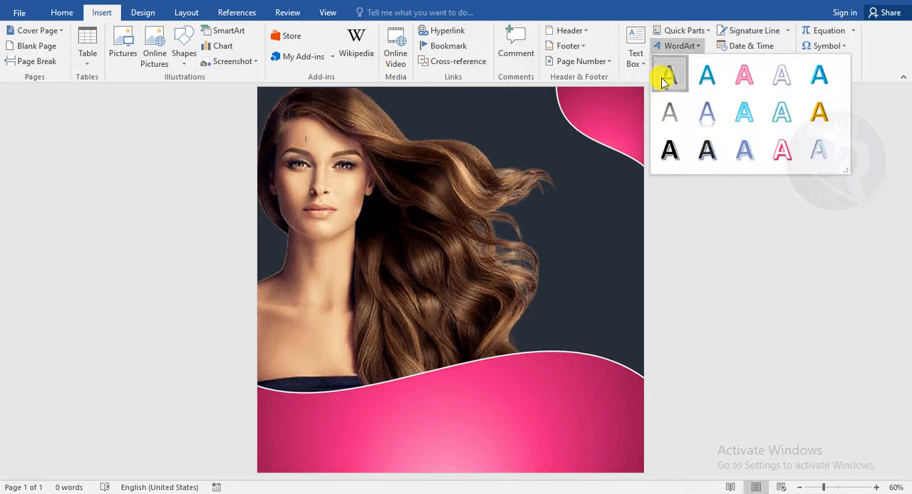
{"action": "left_click", "coordinate": [666, 77]}
{"action": "left_click_drag", "start_coordinate": [464, 145], "coordinate": [605, 173]}
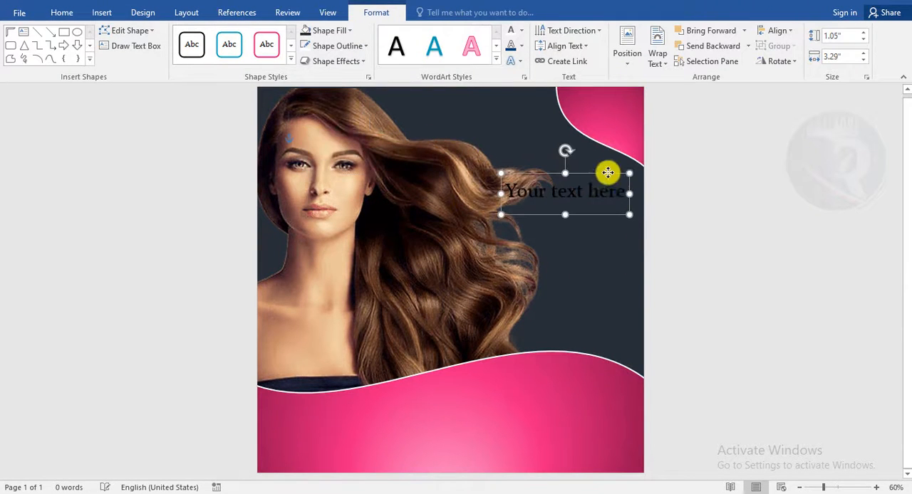
{"action": "type", "text": "LOGO"}
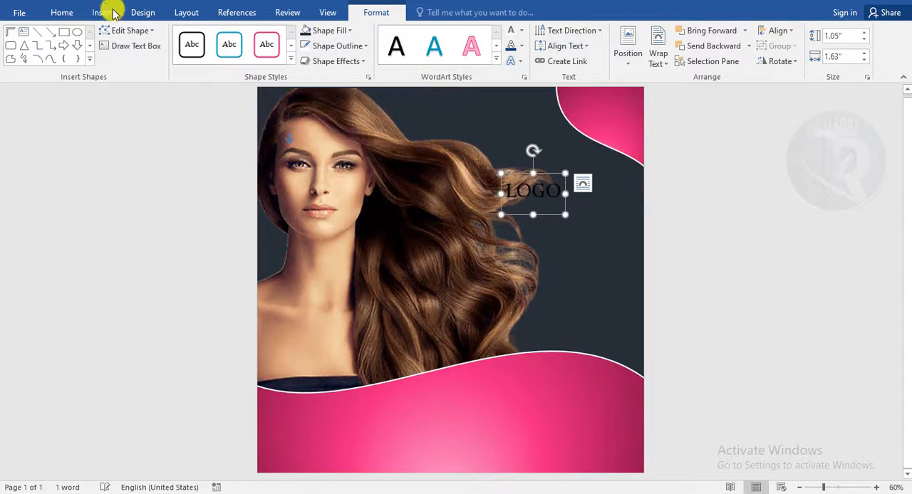
- Set the LOGO text's font to Arial Black
{"action": "left_click", "coordinate": [64, 13]}
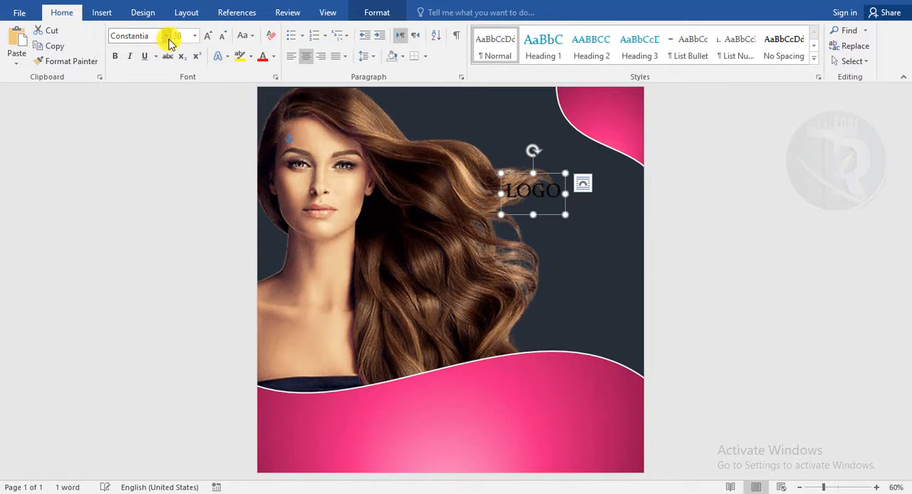
{"action": "left_click", "coordinate": [168, 39]}
{"action": "left_click", "coordinate": [155, 147]}
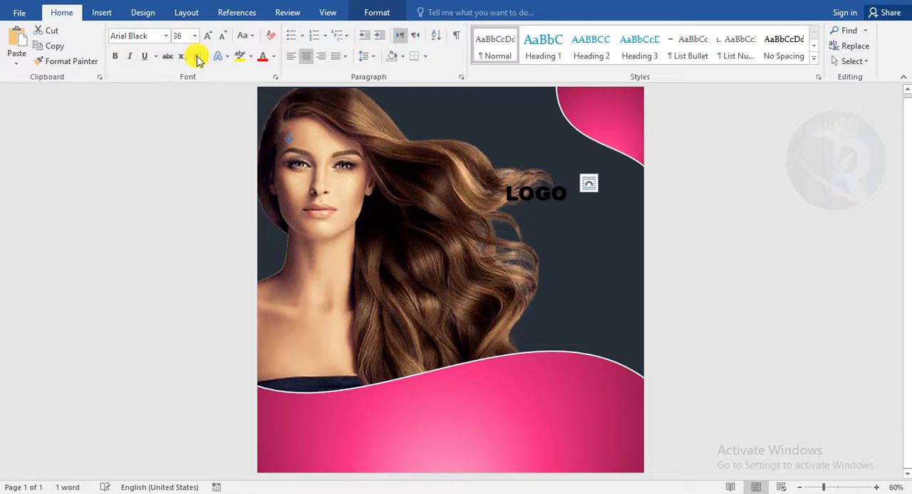
- Set the LOGO text colour to white
{"action": "left_click", "coordinate": [273, 56]}
{"action": "left_click", "coordinate": [260, 102]}
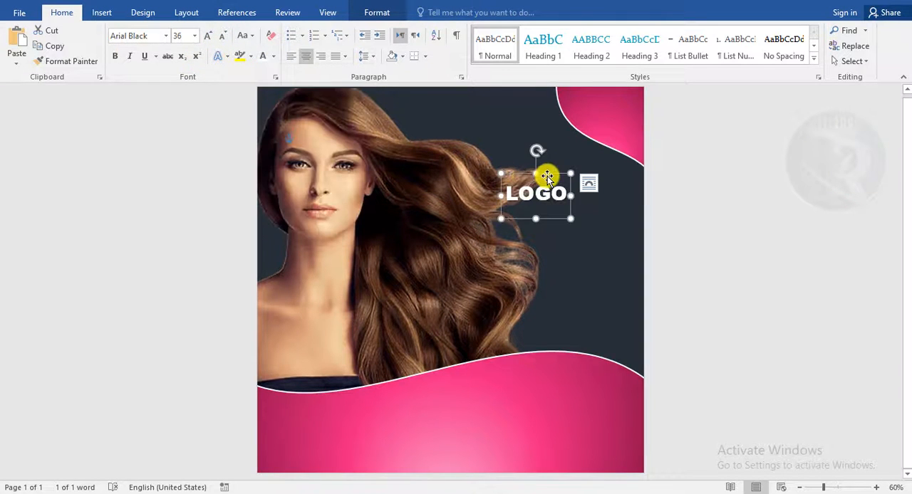
- Move the LOGO text into the pink wave corner at the top right of the post
{"action": "left_click_drag", "start_coordinate": [545, 177], "coordinate": [613, 94]}
{"action": "left_click", "coordinate": [674, 199]}
{"action": "left_click", "coordinate": [620, 125]}
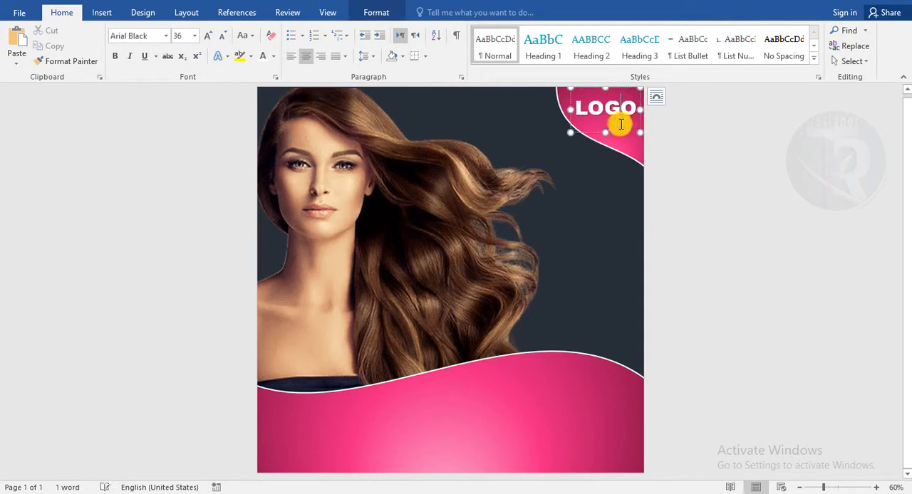
{"action": "left_click_drag", "start_coordinate": [621, 133], "coordinate": [624, 137]}
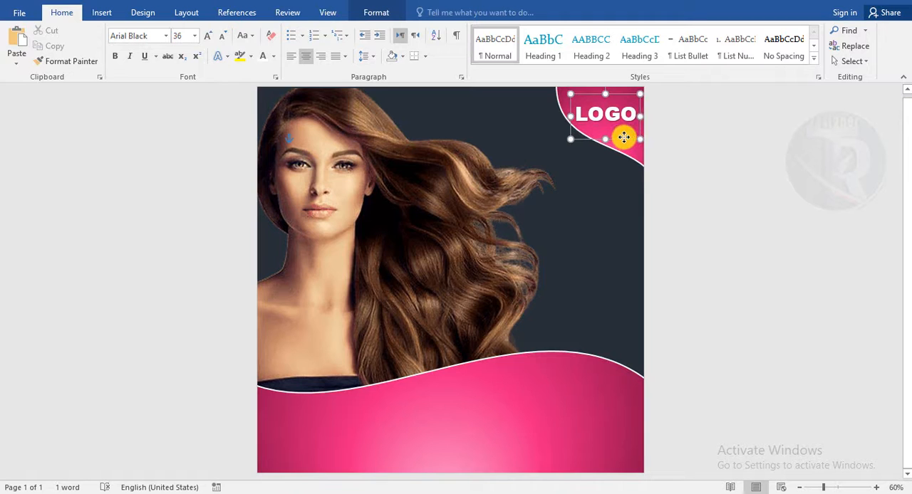
{"action": "left_click", "coordinate": [625, 146]}
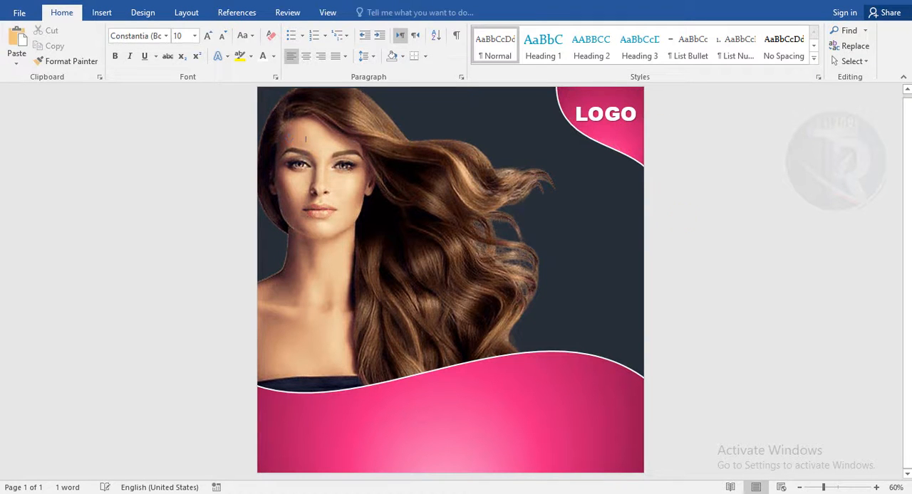
- Insert a new WordArt right of the hair reading 40 % on one line and OFF below it
{"action": "left_click", "coordinate": [106, 13]}
{"action": "left_click", "coordinate": [678, 46]}
{"action": "left_click", "coordinate": [669, 61]}
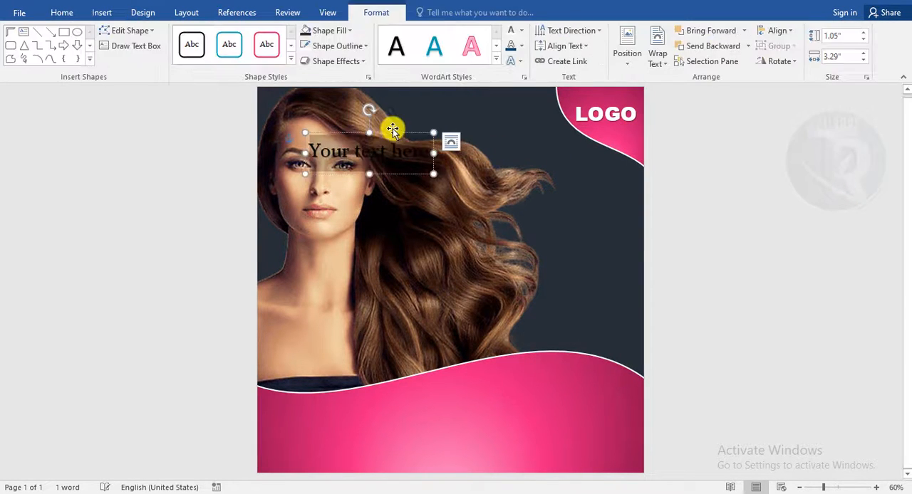
{"action": "left_click_drag", "start_coordinate": [538, 175], "coordinate": [549, 171]}
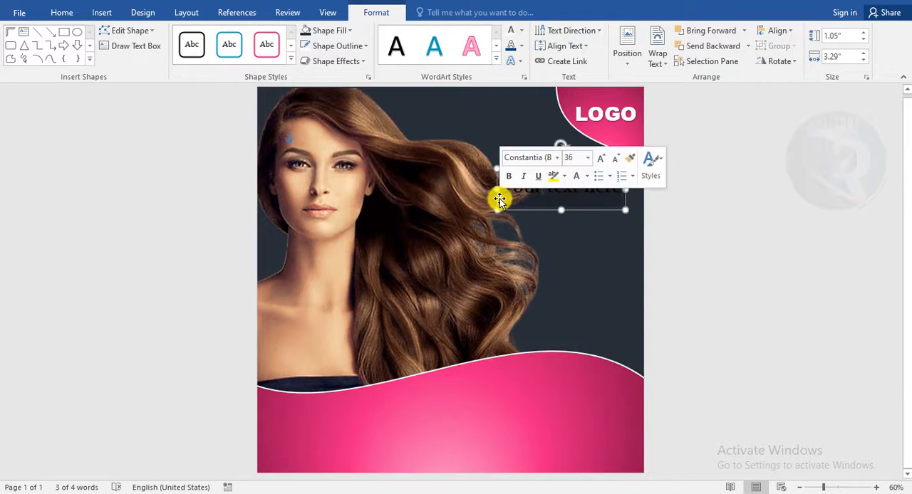
{"action": "type", "text": "lo"}
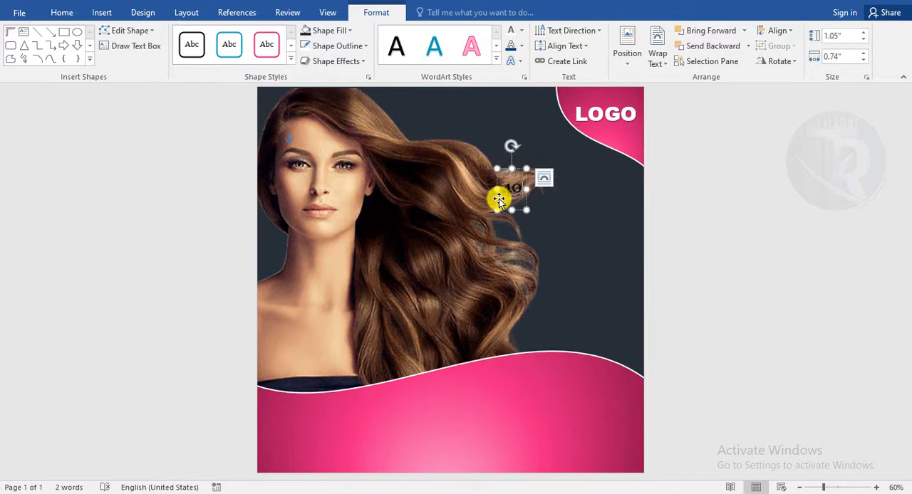
{"action": "type", "text": "%"}
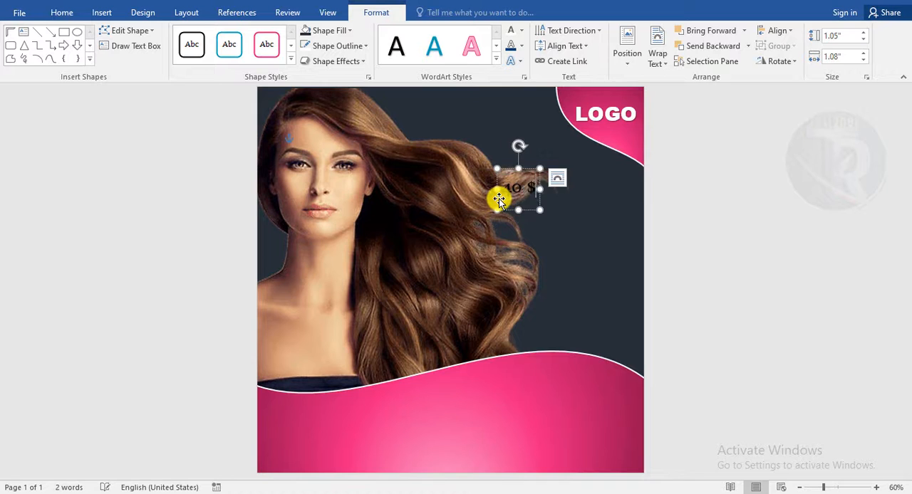
{"action": "key", "text": "BackSpace"}
{"action": "type", "text": "%"}
{"action": "key", "text": "Return"}
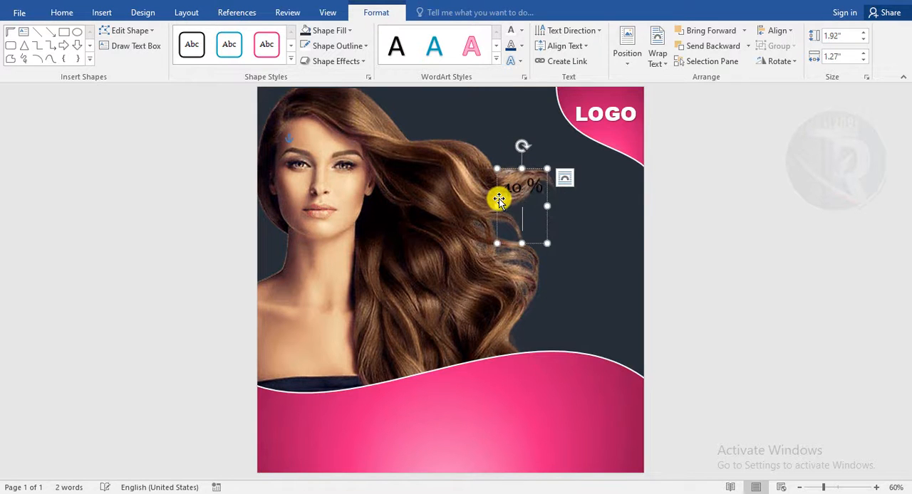
{"action": "type", "text": "OFF"}
{"action": "left_click_drag", "start_coordinate": [532, 169], "coordinate": [582, 184]}
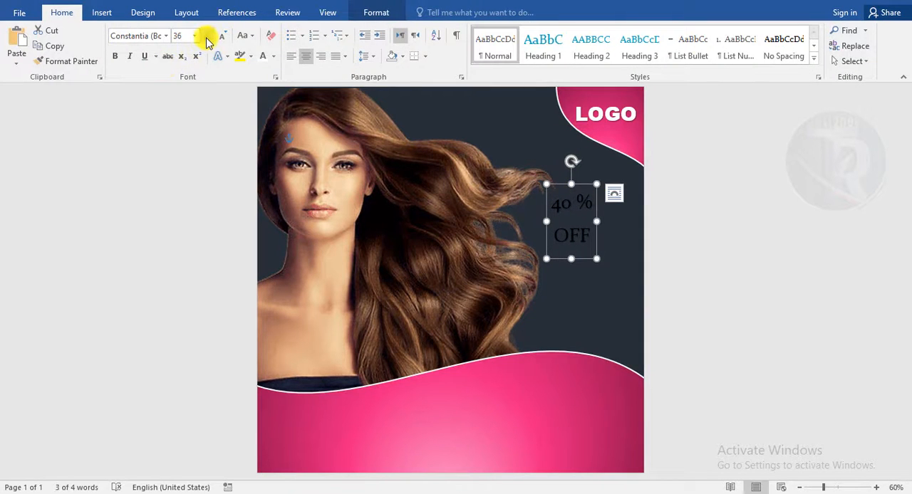
- Set the 40 % OFF text size to 80 and reposition it slightly
{"action": "left_click", "coordinate": [207, 39]}
{"action": "left_click", "coordinate": [207, 38]}
{"action": "left_click", "coordinate": [207, 38]}
{"action": "left_click_drag", "start_coordinate": [614, 183], "coordinate": [600, 181]}
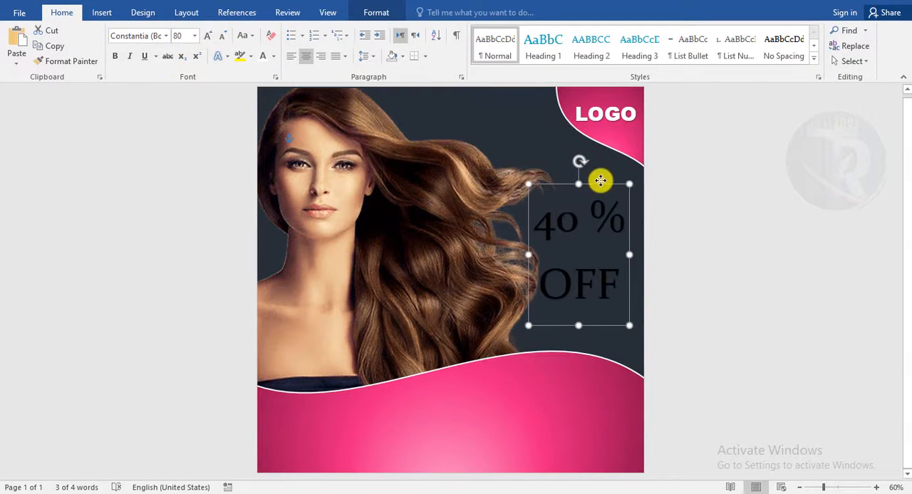
- Set the 40 % OFF text font to Impact
{"action": "left_click", "coordinate": [167, 37]}
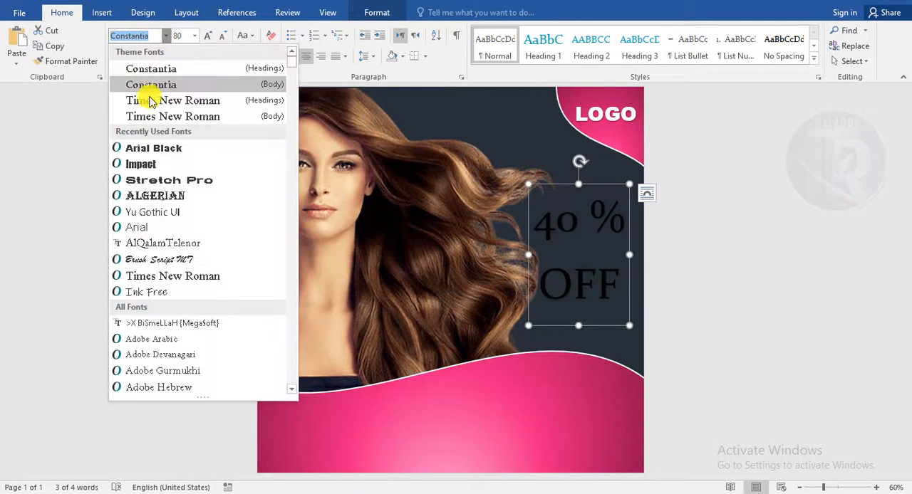
{"action": "left_click", "coordinate": [153, 169]}
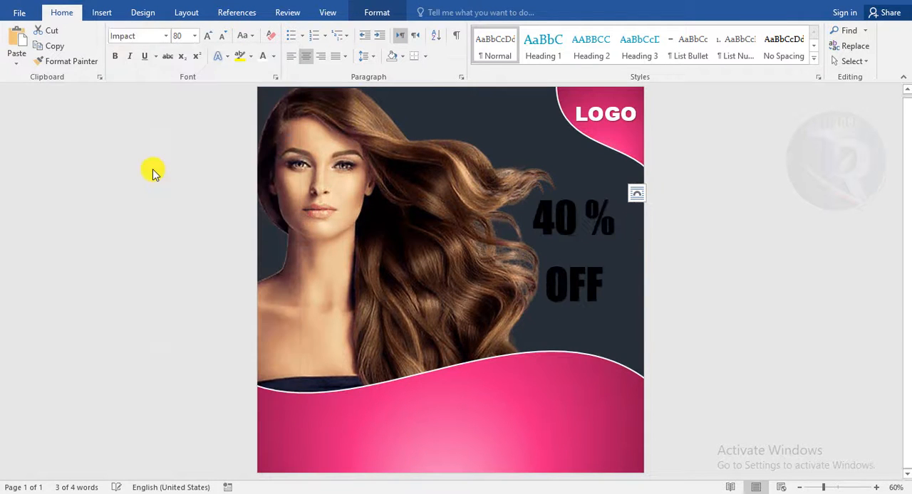
{"action": "left_click_drag", "start_coordinate": [593, 184], "coordinate": [601, 178]}
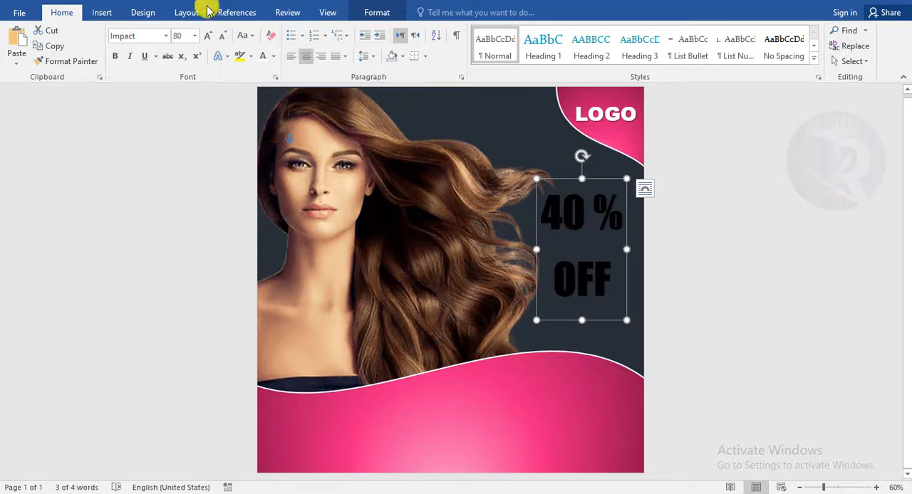
- Make the 40 % OFF text white
{"action": "left_click", "coordinate": [262, 56]}
{"action": "left_click", "coordinate": [716, 299]}
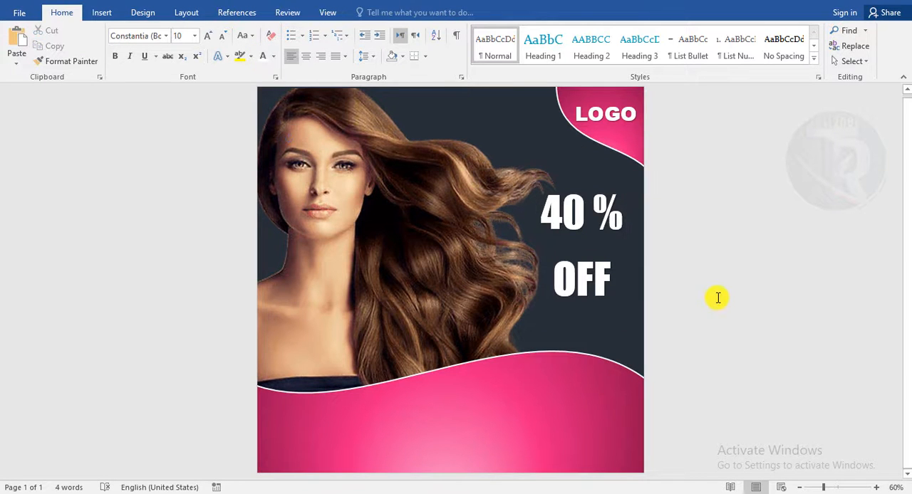
{"action": "scroll", "coordinate": [718, 297], "scroll_direction": "down", "scroll_amount": 1, "text": "ctrl"}
{"action": "scroll", "coordinate": [718, 298], "scroll_direction": "up", "scroll_amount": 2, "text": "ctrl"}
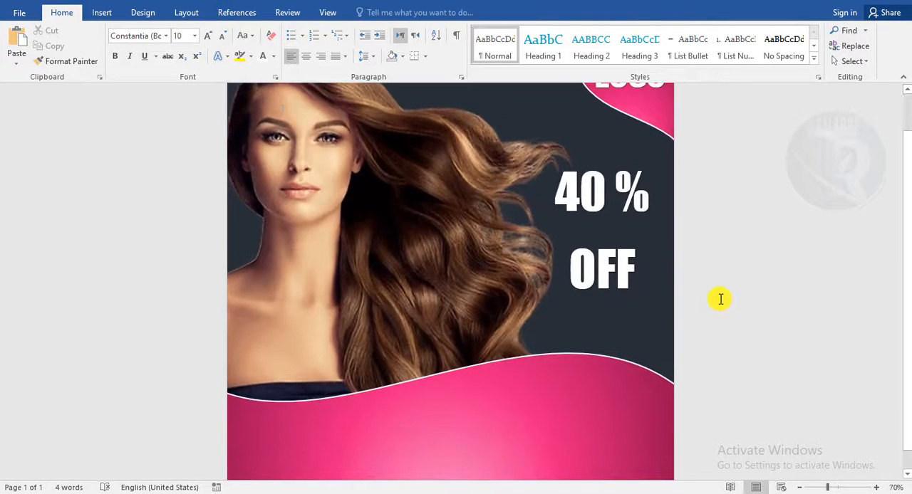
{"action": "scroll", "coordinate": [720, 299], "scroll_direction": "up", "scroll_amount": 1, "text": "ctrl"}
{"action": "scroll", "coordinate": [720, 299], "scroll_direction": "down", "scroll_amount": 2, "text": "ctrl"}
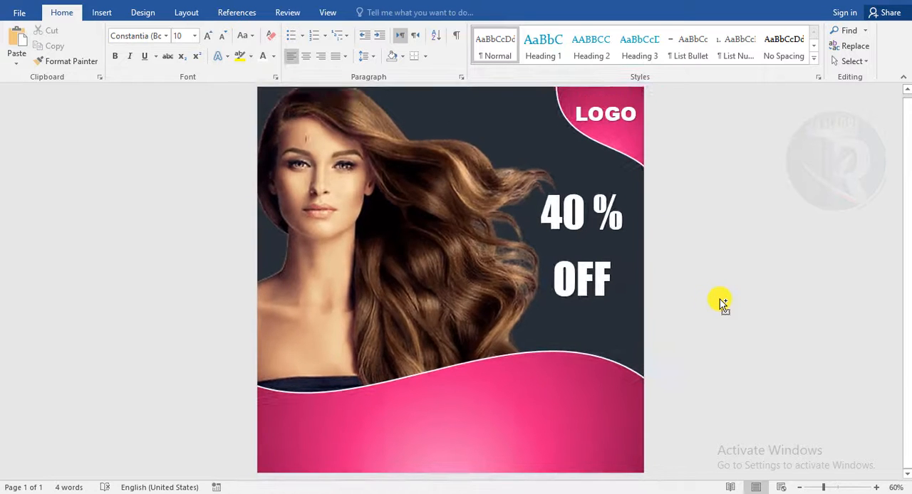
- Insert a WordArt on the bottom pink wave with the pasted text colour and hair service, breaking before service
{"action": "left_click", "coordinate": [102, 12]}
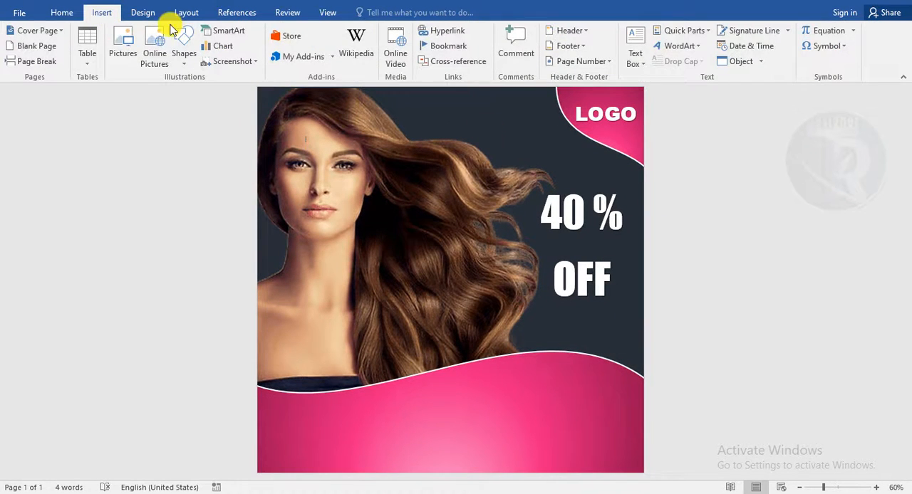
{"action": "left_click", "coordinate": [675, 46]}
{"action": "left_click", "coordinate": [670, 84]}
{"action": "left_click_drag", "start_coordinate": [407, 173], "coordinate": [470, 409]}
{"action": "key", "text": "ctrl+v"}
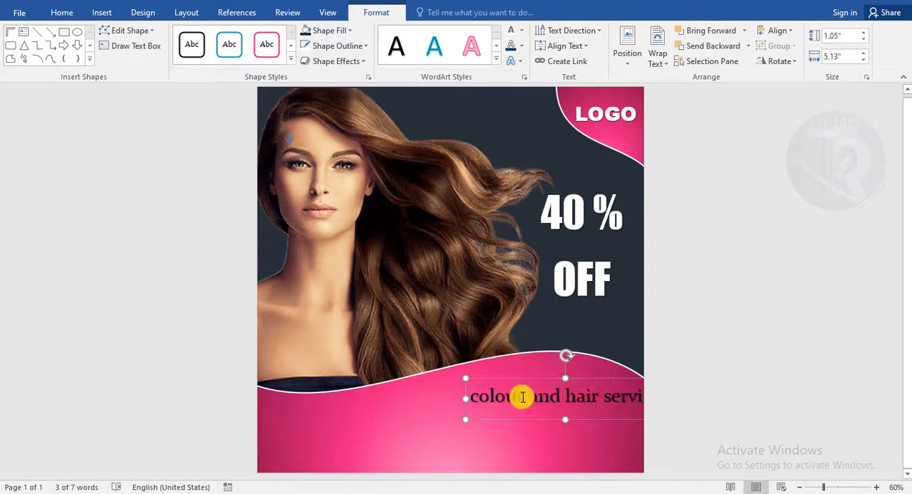
{"action": "left_click_drag", "start_coordinate": [539, 375], "coordinate": [565, 373]}
{"action": "left_click", "coordinate": [572, 398]}
{"action": "key", "text": "Return"}
- Set the colour and hair service text font to Arial Black
{"action": "left_click", "coordinate": [61, 12]}
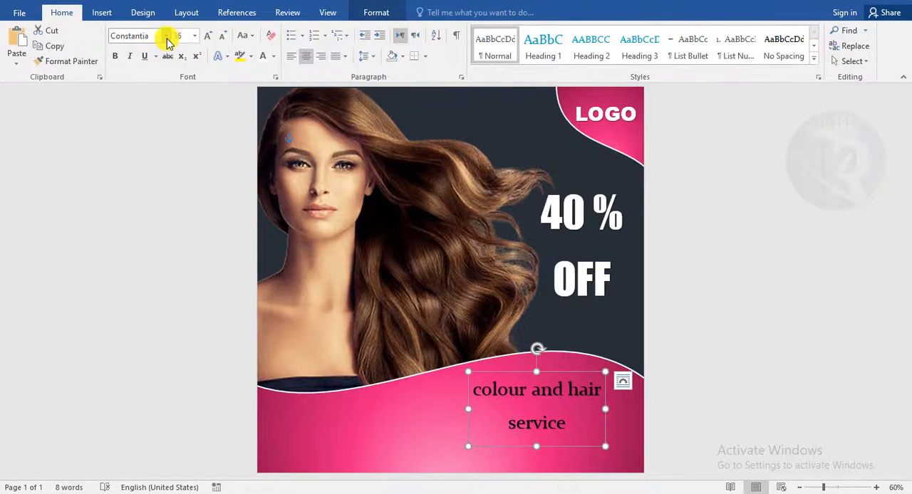
{"action": "left_click", "coordinate": [166, 37]}
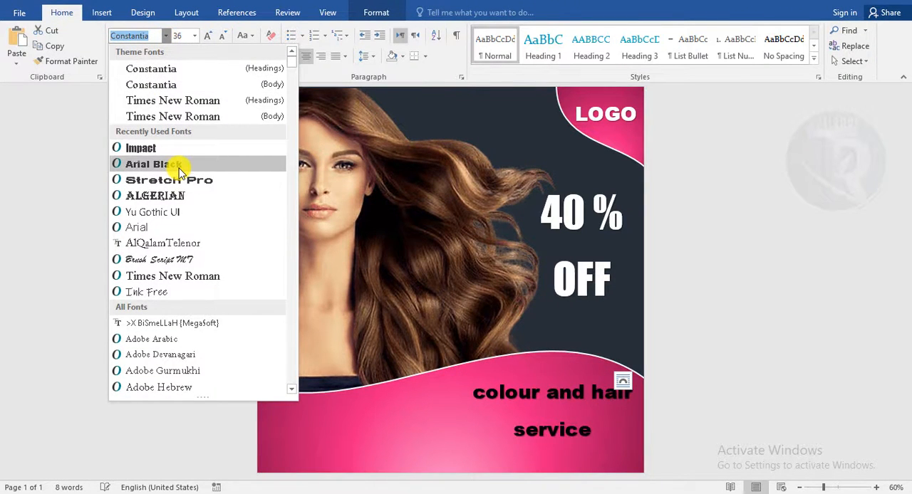
{"action": "left_click", "coordinate": [179, 166]}
- Change the bottom text to UPPERCASE and shift its box to the left
{"action": "left_click", "coordinate": [246, 36]}
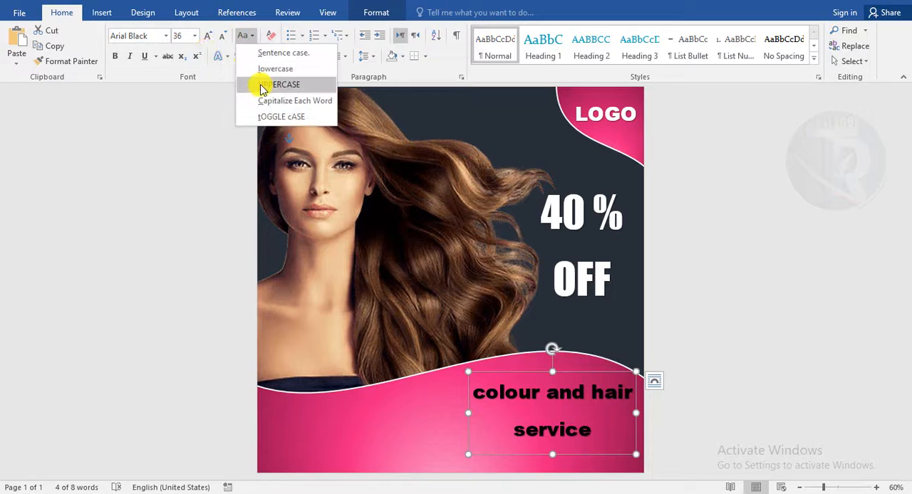
{"action": "left_click", "coordinate": [262, 85]}
{"action": "left_click_drag", "start_coordinate": [603, 372], "coordinate": [555, 372]}
- Highlight the word SERVICE in yellow and make the COLOUR AND HAIR line white
{"action": "double_click", "coordinate": [536, 428]}
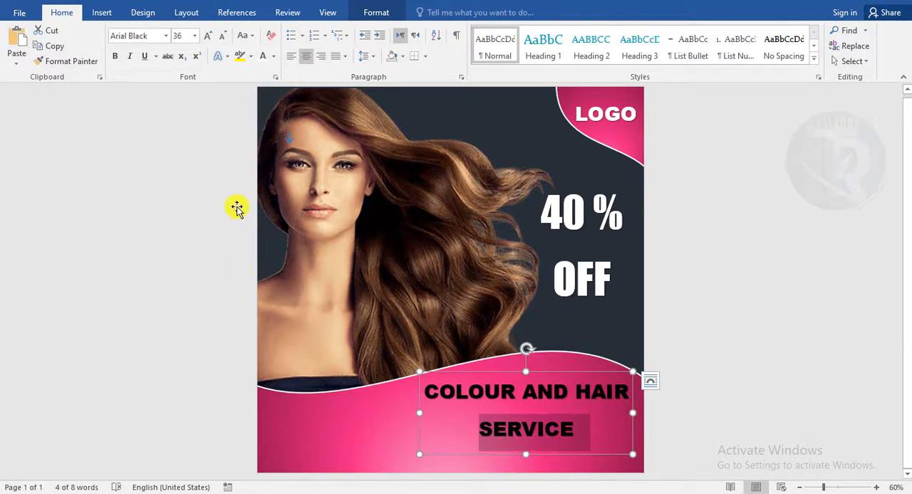
{"action": "left_click", "coordinate": [242, 57]}
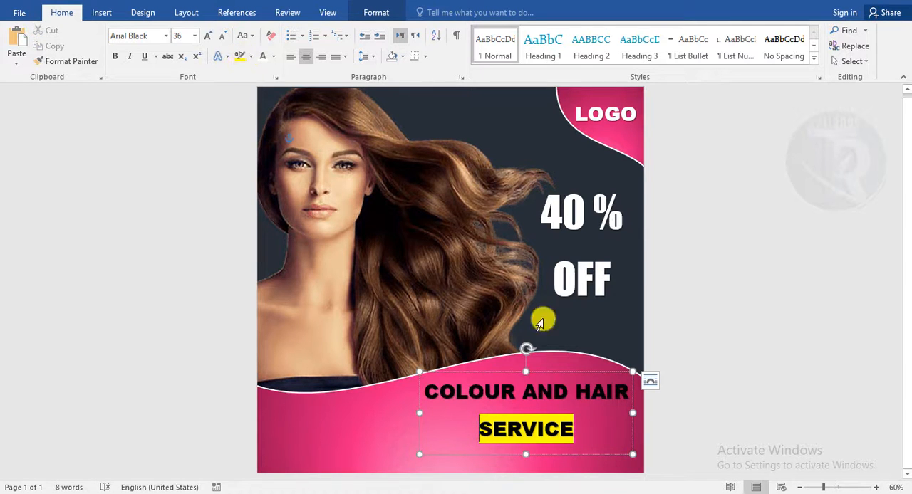
{"action": "left_click_drag", "start_coordinate": [628, 398], "coordinate": [379, 396]}
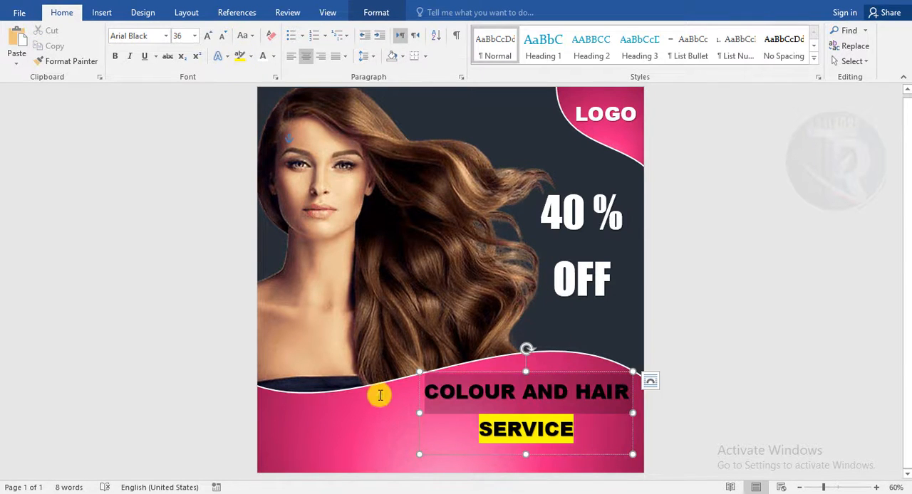
{"action": "left_click", "coordinate": [262, 57]}
{"action": "left_click", "coordinate": [763, 404]}
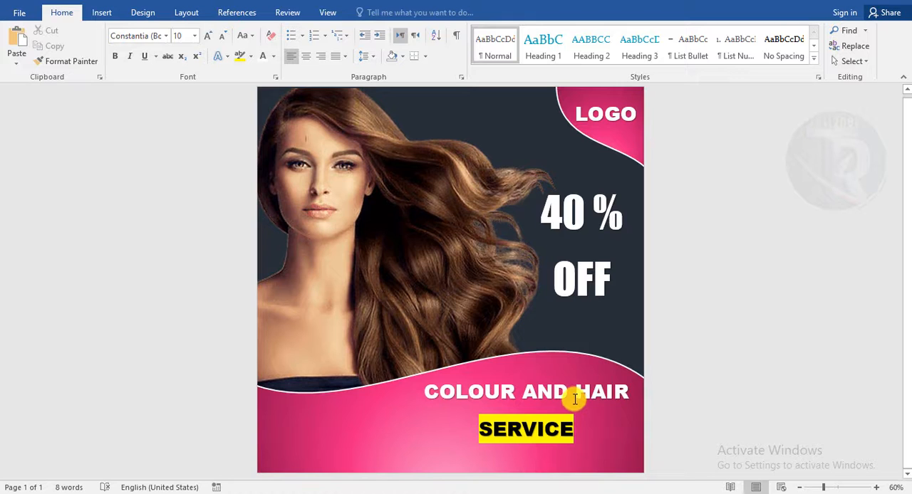
- Reduce the bottom text size to 28 and move its box to the right
{"action": "left_click", "coordinate": [573, 398]}
{"action": "left_click_drag", "start_coordinate": [550, 372], "coordinate": [552, 371]}
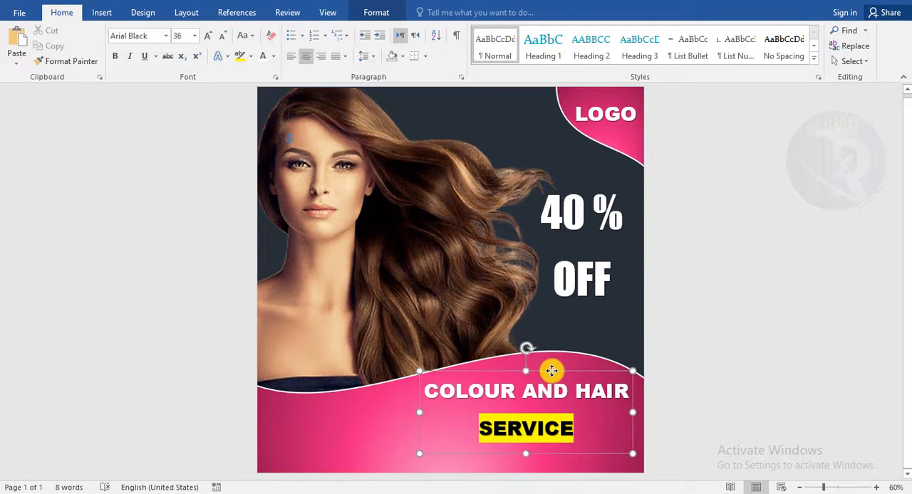
{"action": "left_click", "coordinate": [223, 35]}
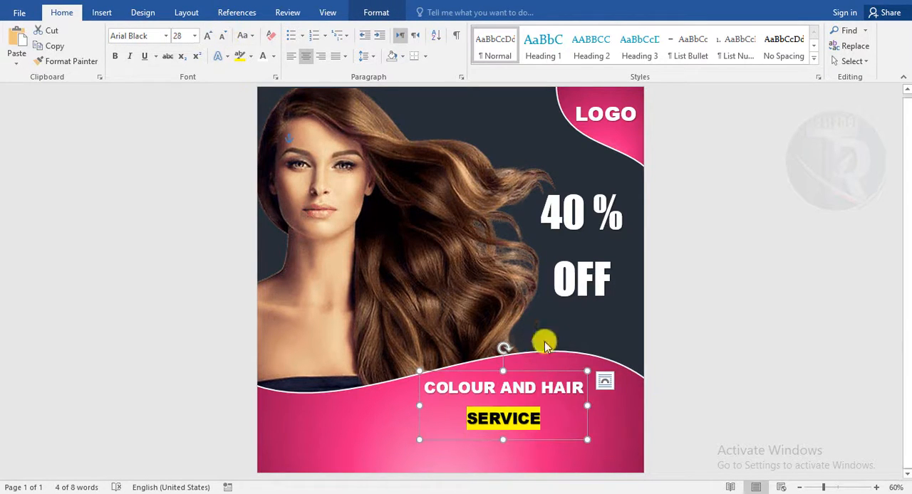
{"action": "left_click_drag", "start_coordinate": [542, 372], "coordinate": [575, 367]}
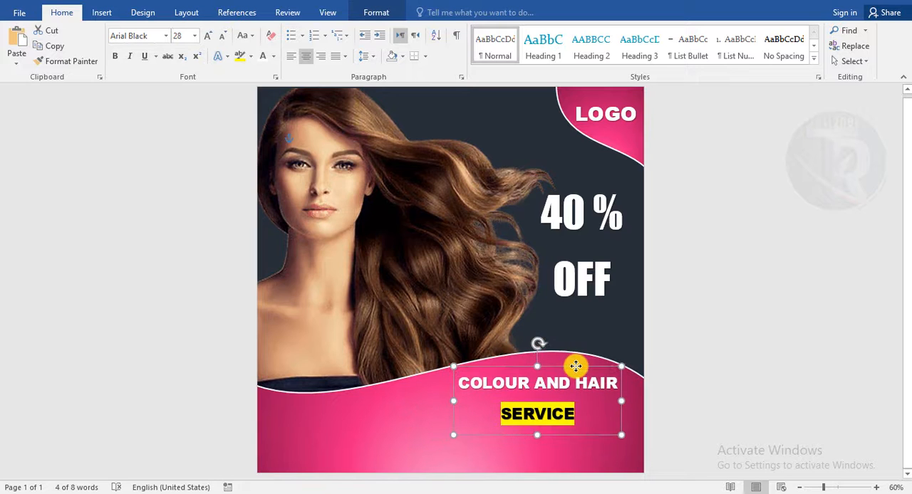
{"action": "left_click", "coordinate": [747, 409]}
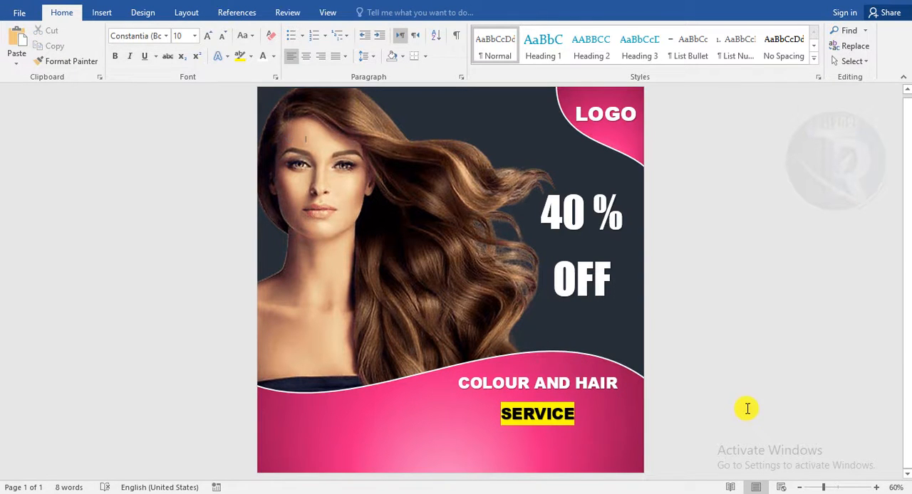
- Move the bottom wave shape up slightly
{"action": "left_click", "coordinate": [571, 360]}
{"action": "left_click_drag", "start_coordinate": [445, 350], "coordinate": [442, 338]}
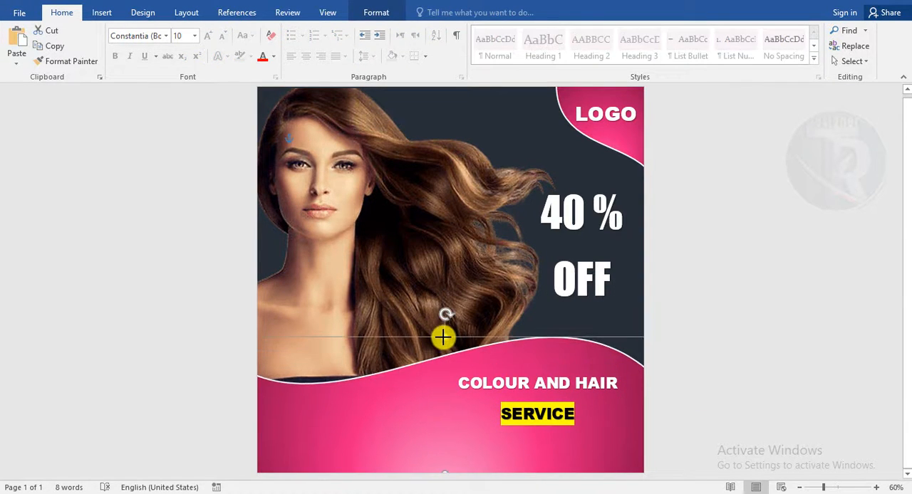
- Move the portrait picture up slightly
{"action": "left_click", "coordinate": [389, 280]}
{"action": "left_click", "coordinate": [423, 433]}
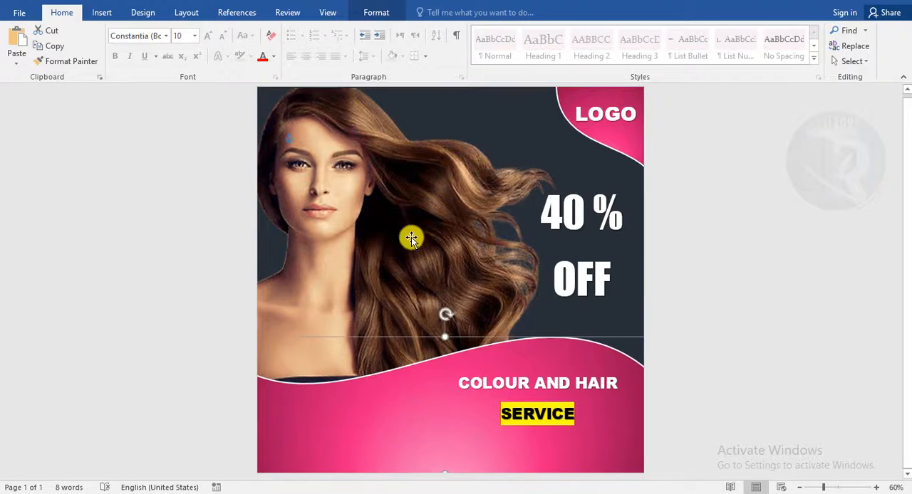
{"action": "left_click_drag", "start_coordinate": [411, 230], "coordinate": [417, 222]}
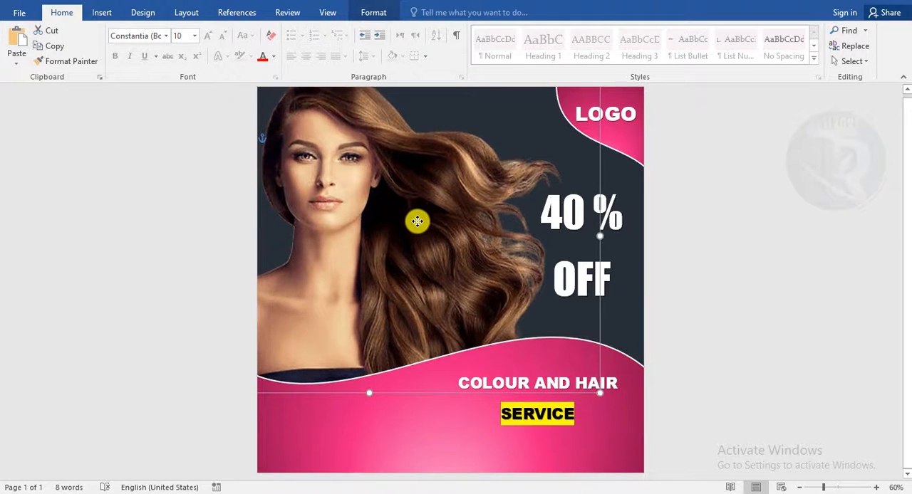
- Move the COLOUR AND HAIR SERVICE text up slightly
{"action": "left_click", "coordinate": [560, 366]}
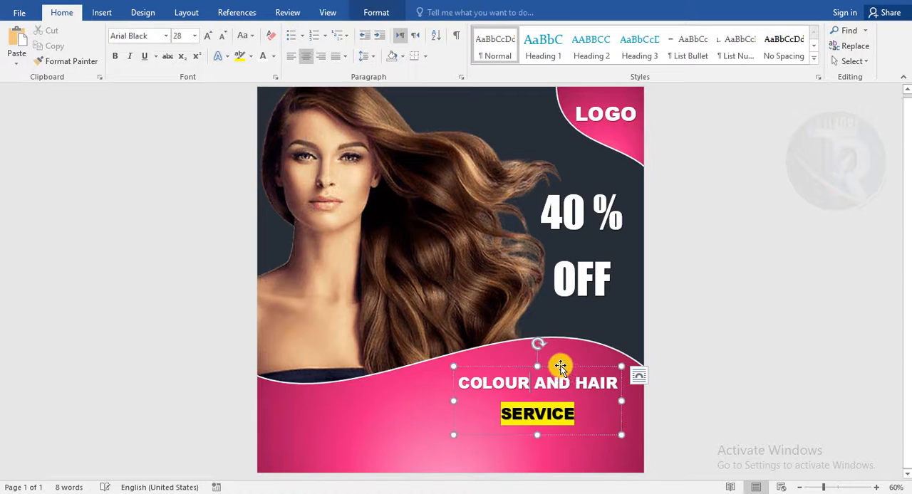
{"action": "left_click_drag", "start_coordinate": [560, 366], "coordinate": [552, 353]}
{"action": "left_click", "coordinate": [739, 437]}
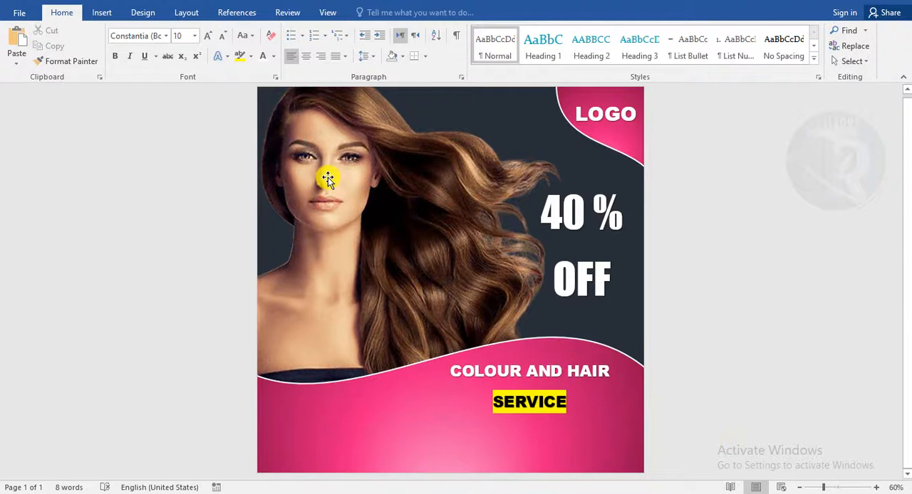
- Draw a text box beneath SERVICE on the pink wave and fill it with Lorem ipsum placeholder text
{"action": "left_click", "coordinate": [104, 13]}
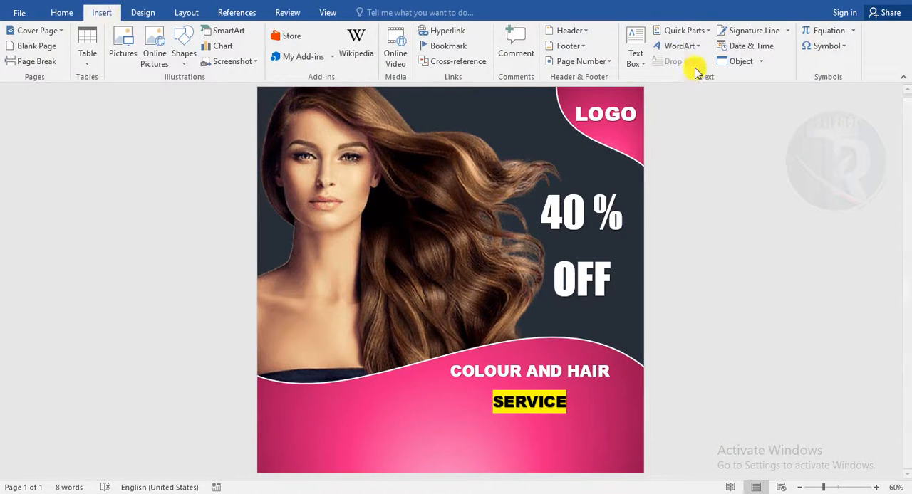
{"action": "left_click", "coordinate": [636, 57]}
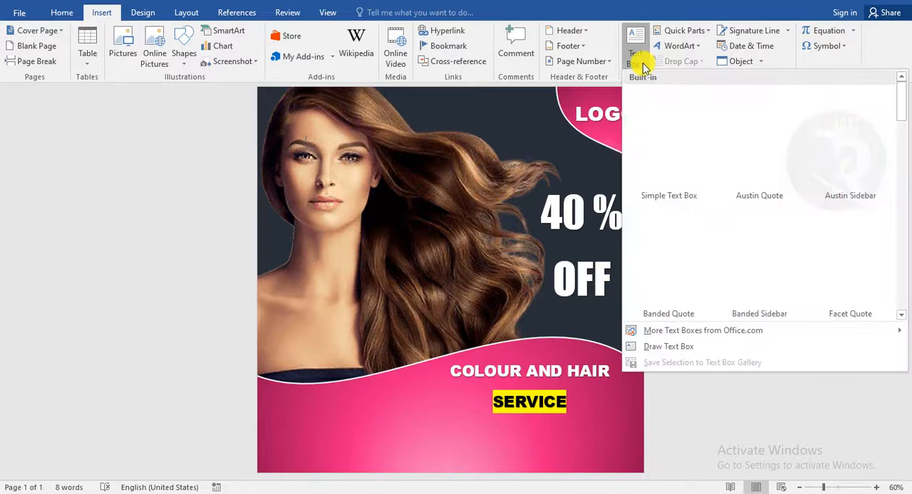
{"action": "left_click", "coordinate": [668, 347]}
{"action": "left_click_drag", "start_coordinate": [427, 425], "coordinate": [622, 463]}
{"action": "type", "text": "-"}
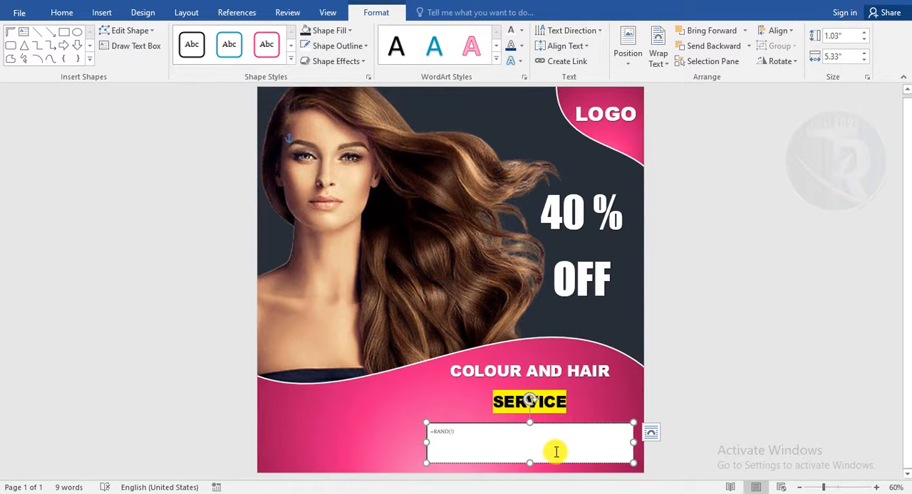
{"action": "double_click", "coordinate": [426, 427]}
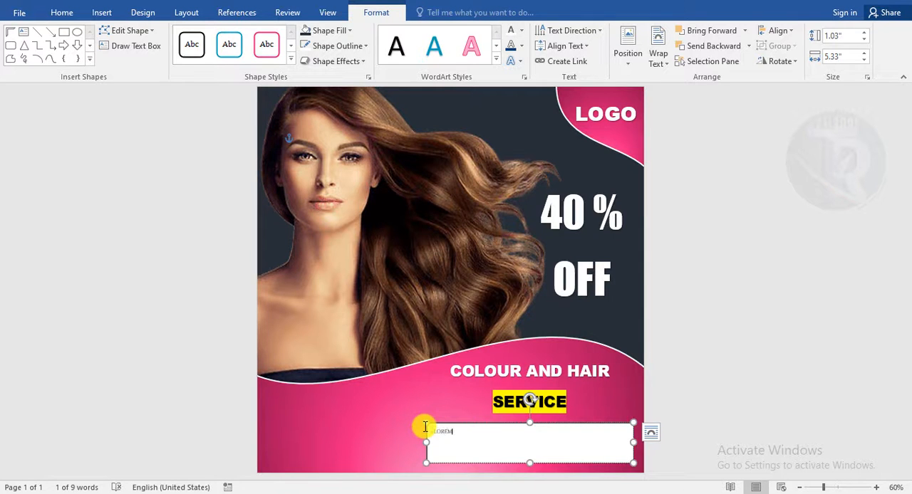
{"action": "key", "text": "Return"}
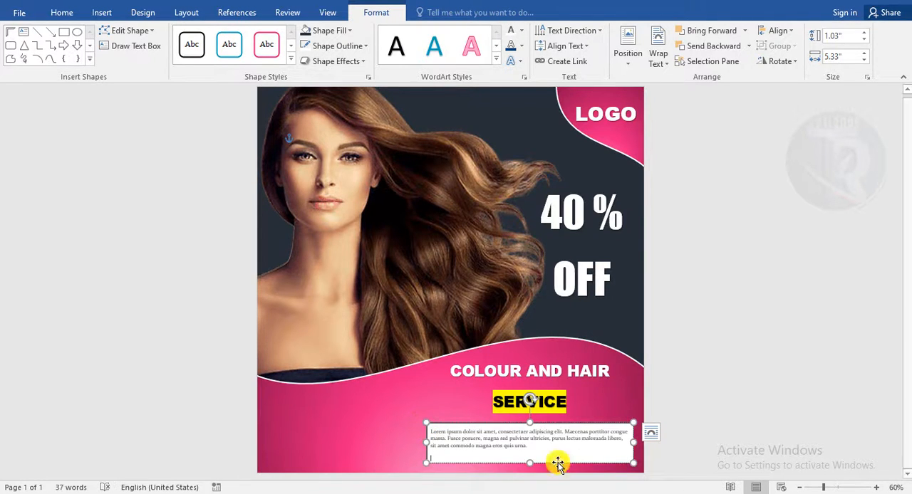
- Remove the new text box's outline and fill
{"action": "left_click", "coordinate": [338, 45]}
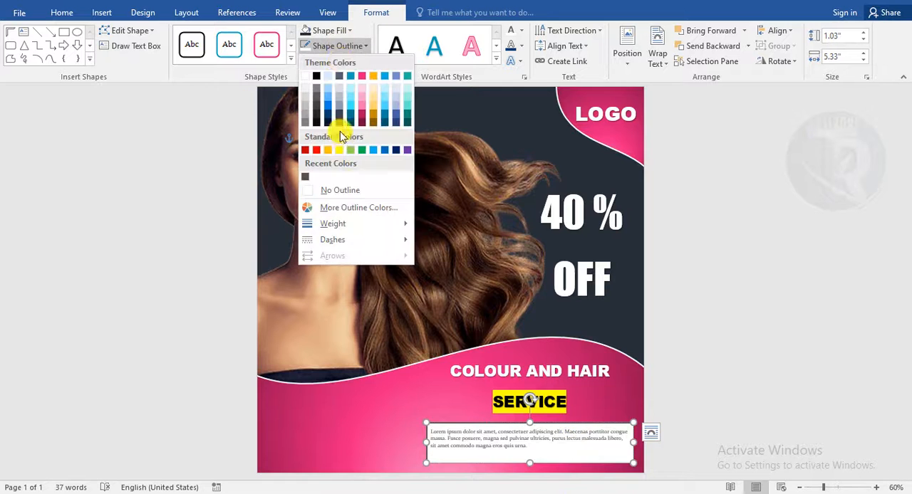
{"action": "left_click", "coordinate": [335, 186]}
{"action": "left_click", "coordinate": [328, 32]}
{"action": "left_click", "coordinate": [326, 178]}
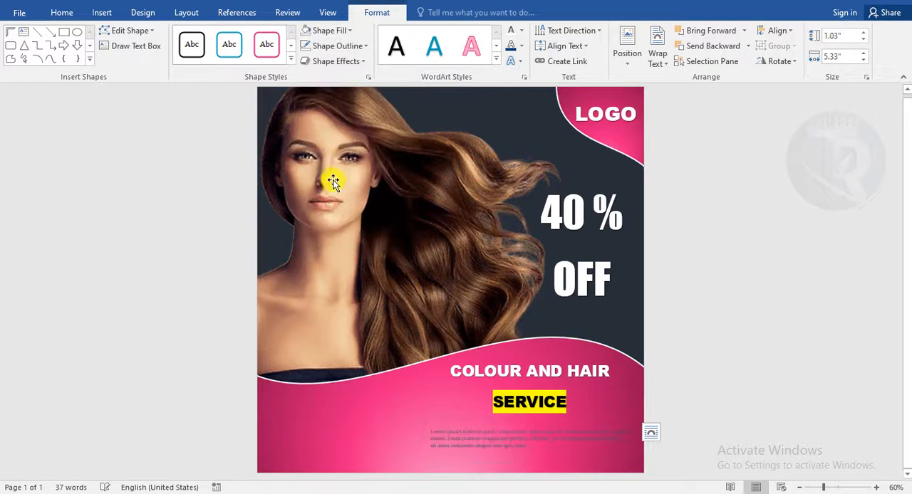
- Make the placeholder text white, 16 pt, and justified
{"action": "left_click", "coordinate": [77, 15]}
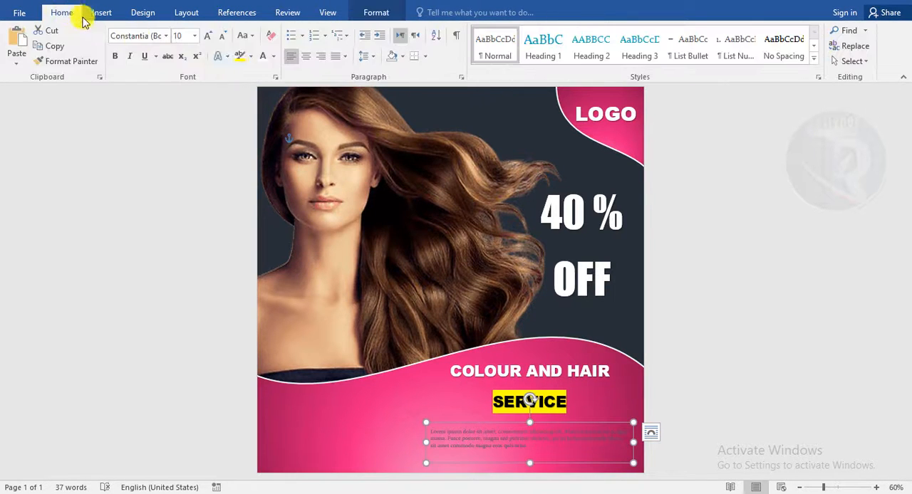
{"action": "left_click", "coordinate": [260, 57]}
{"action": "left_click", "coordinate": [209, 40]}
{"action": "left_click", "coordinate": [210, 40]}
{"action": "left_click", "coordinate": [211, 40]}
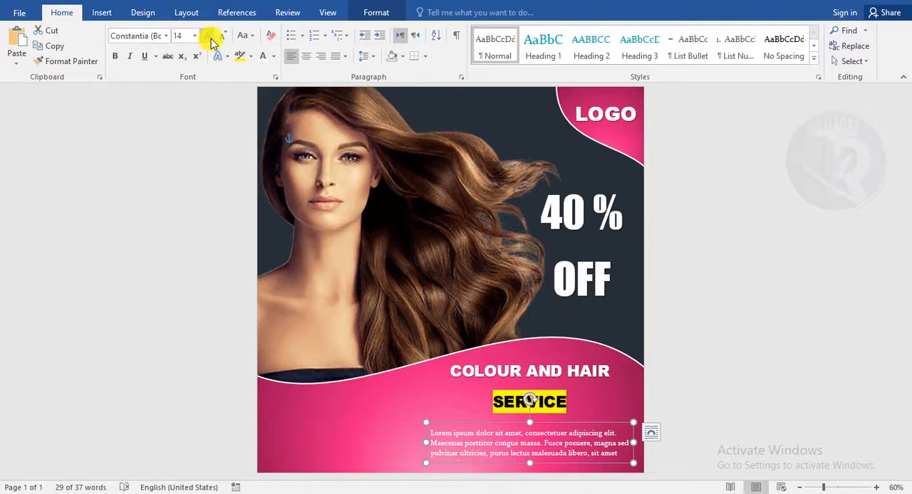
{"action": "left_click", "coordinate": [211, 41]}
{"action": "left_click", "coordinate": [335, 58]}
{"action": "left_click", "coordinate": [363, 90]}
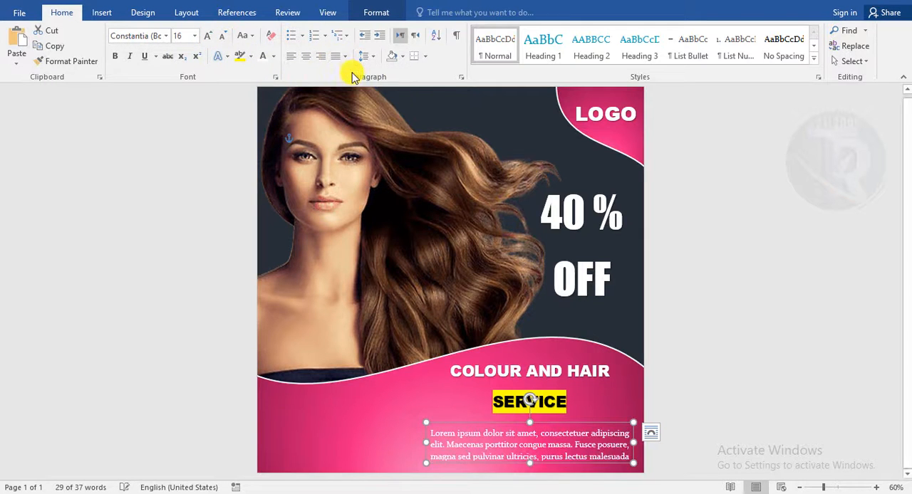
- Enlarge the placeholder text box and fit it under SERVICE at the lower right
{"action": "left_click_drag", "start_coordinate": [575, 424], "coordinate": [573, 412]}
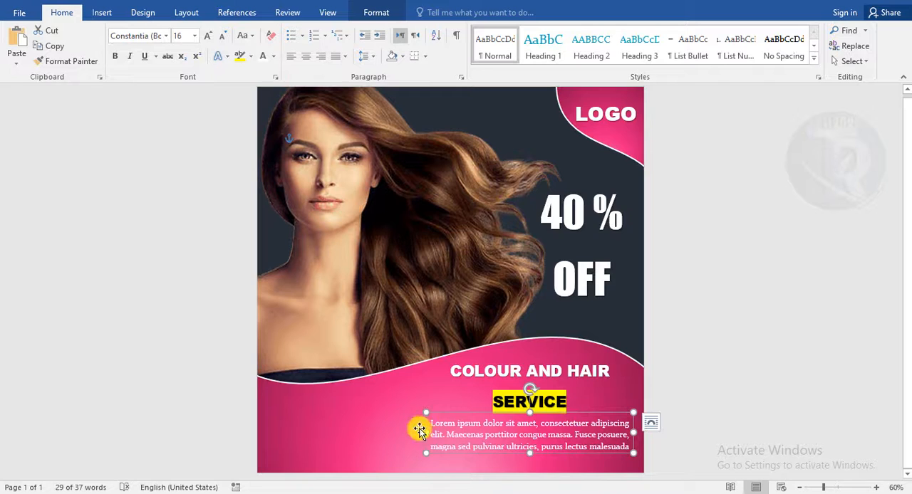
{"action": "left_click_drag", "start_coordinate": [411, 433], "coordinate": [399, 432]}
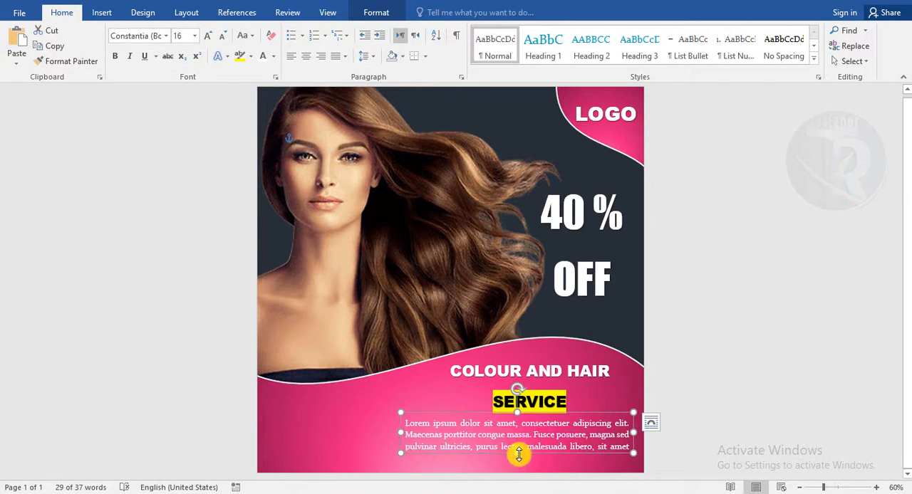
{"action": "left_click_drag", "start_coordinate": [553, 414], "coordinate": [560, 415]}
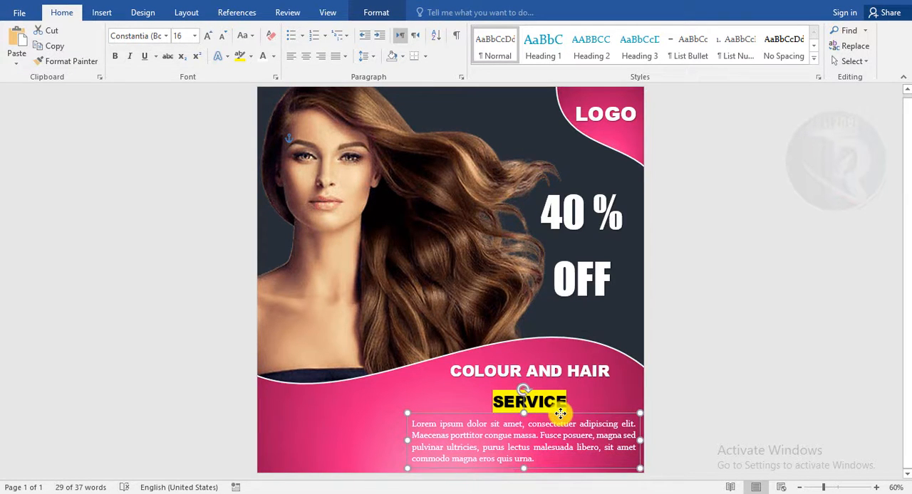
{"action": "left_click", "coordinate": [749, 430]}
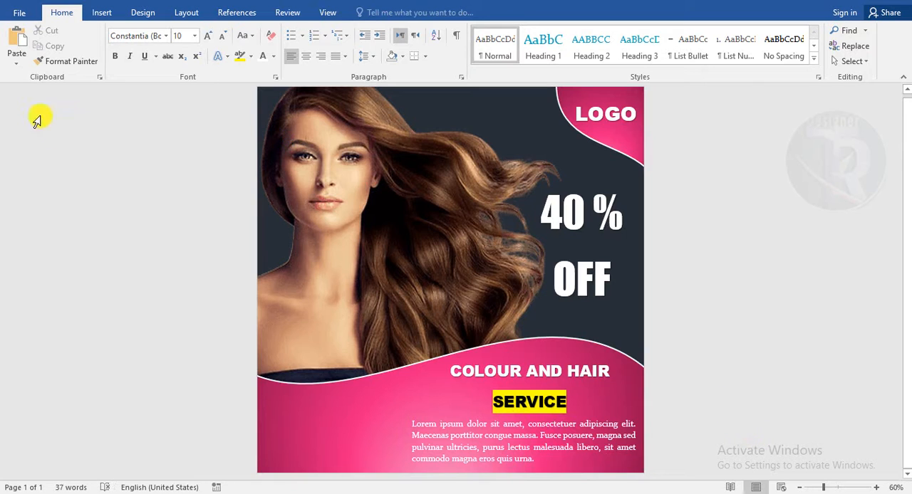
- Draw a rounded rectangle at the lower left of the pink wave
{"action": "left_click", "coordinate": [102, 13]}
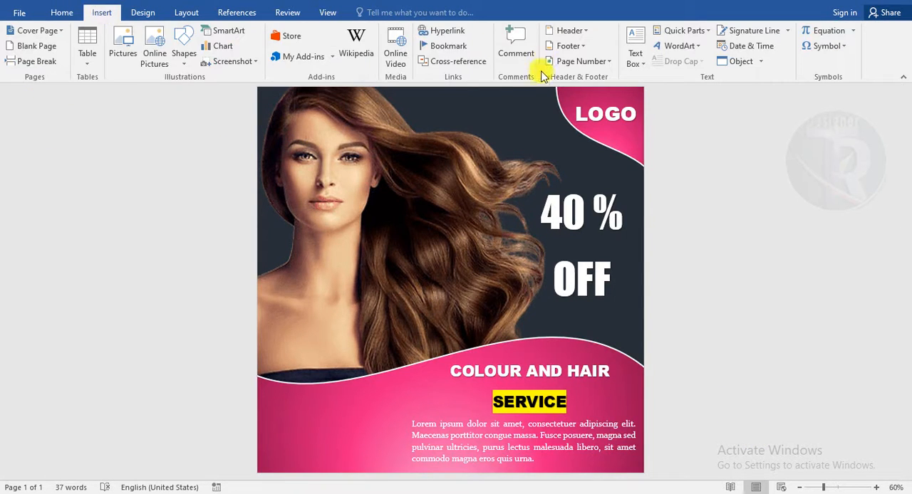
{"action": "left_click", "coordinate": [184, 53]}
{"action": "left_click", "coordinate": [255, 92]}
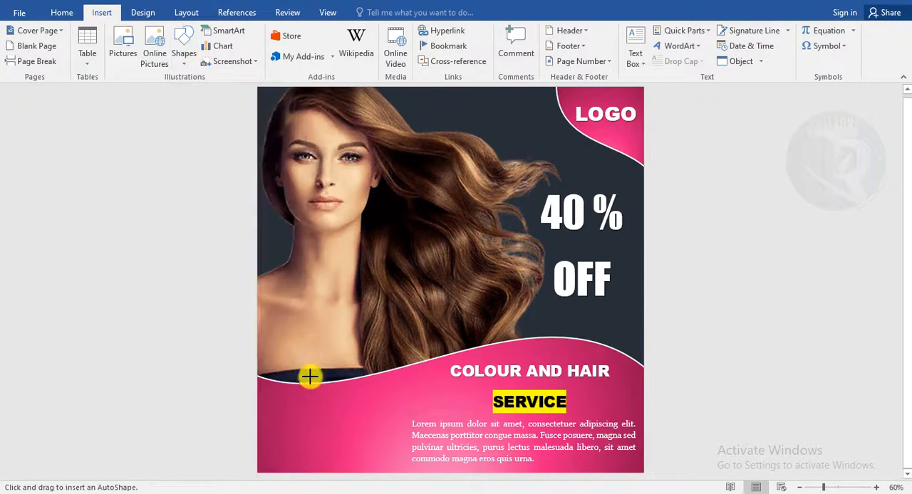
{"action": "left_click_drag", "start_coordinate": [284, 416], "coordinate": [360, 439]}
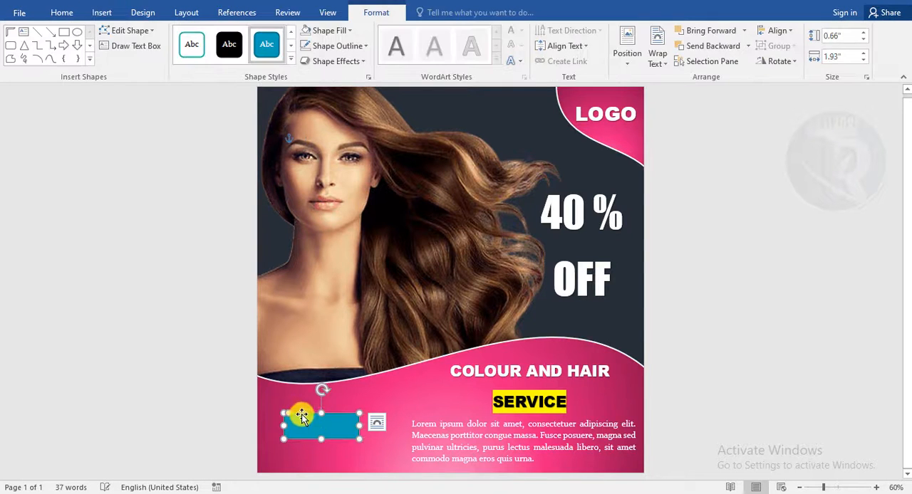
- Give the rounded rectangle no fill and a white 4½ pt outline
{"action": "left_click", "coordinate": [335, 46]}
{"action": "left_click", "coordinate": [326, 31]}
{"action": "left_click", "coordinate": [335, 175]}
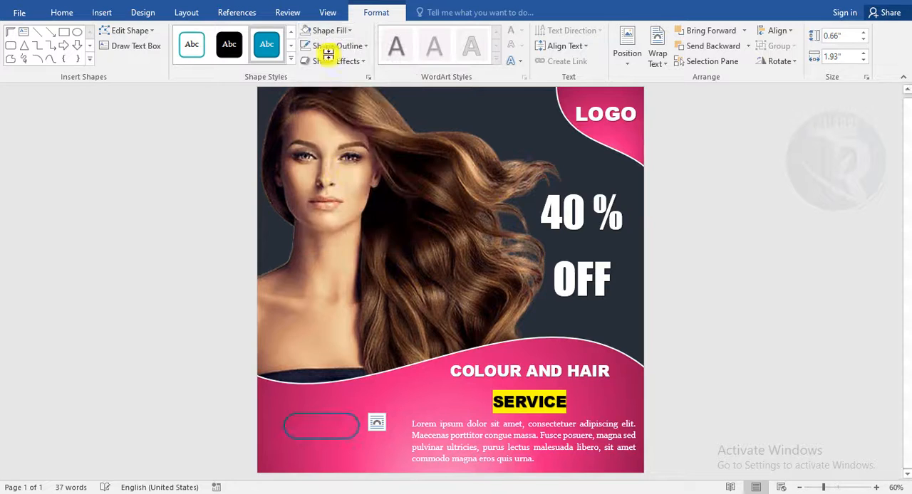
{"action": "left_click", "coordinate": [338, 47]}
{"action": "left_click", "coordinate": [305, 77]}
{"action": "left_click", "coordinate": [337, 45]}
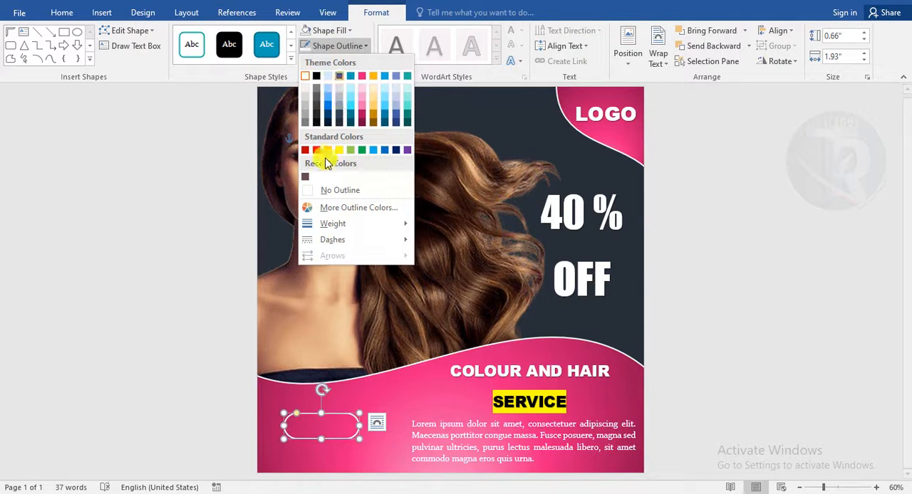
{"action": "mouse_move", "coordinate": [333, 224]}
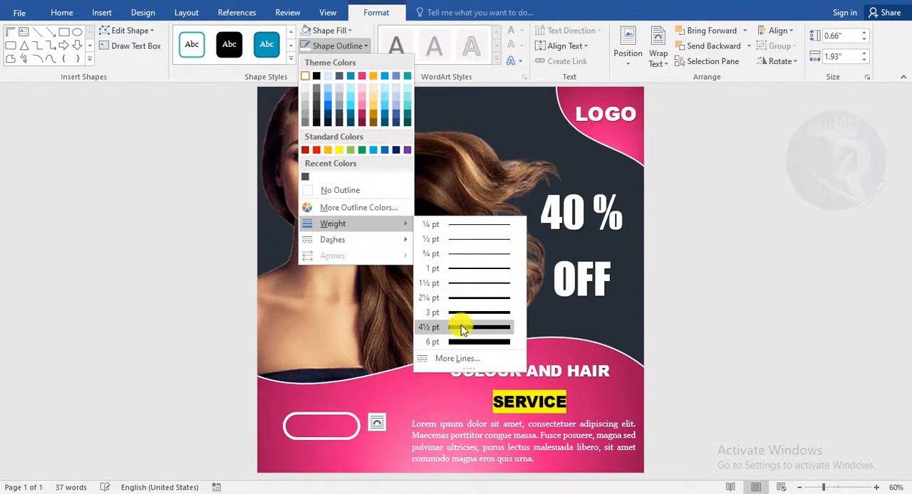
{"action": "left_click", "coordinate": [463, 326]}
- Stretch the rounded rectangle wider to the right
{"action": "left_click_drag", "start_coordinate": [362, 431], "coordinate": [381, 428]}
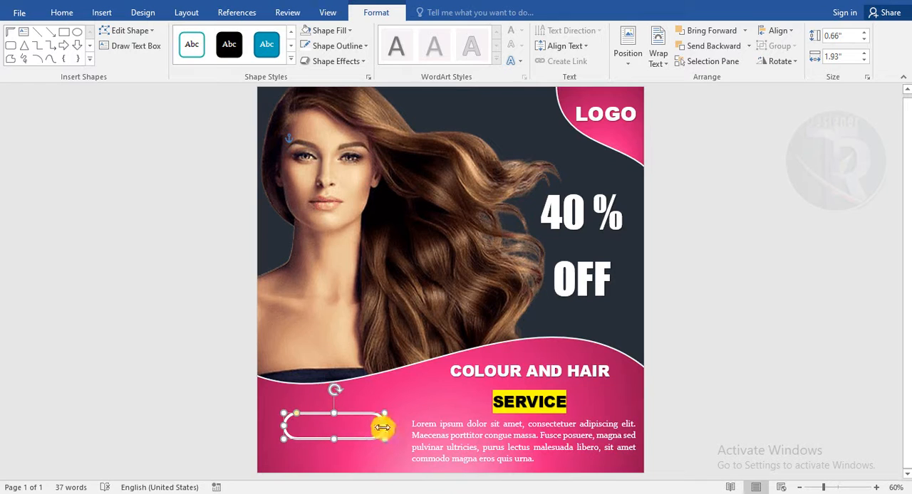
{"action": "left_click", "coordinate": [719, 319]}
- Copy the LOGO text box into the rounded rectangle and replace its text with "contact us"
{"action": "left_click", "coordinate": [605, 111]}
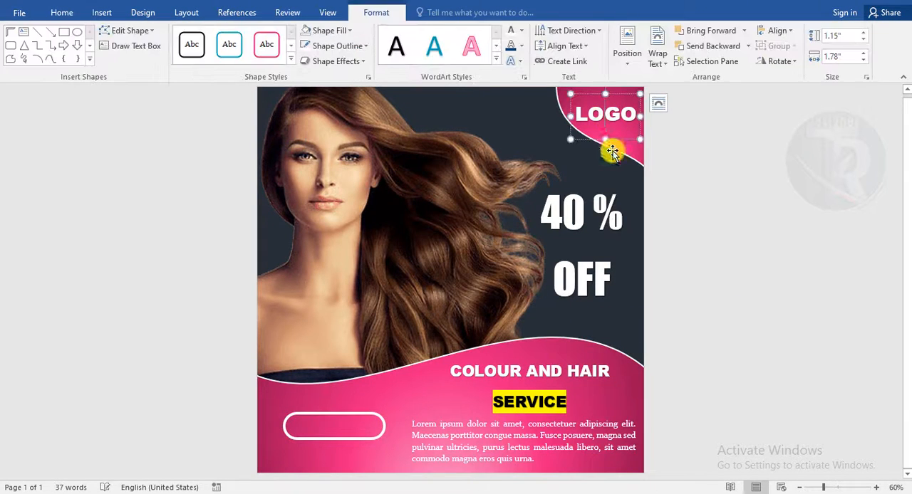
{"action": "left_click_drag", "start_coordinate": [620, 140], "coordinate": [316, 429]}
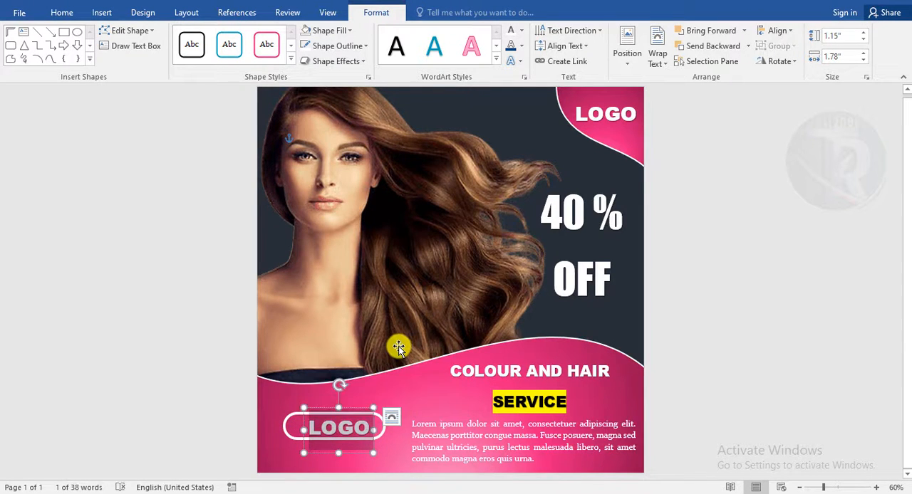
{"action": "type", "text": "contact us"}
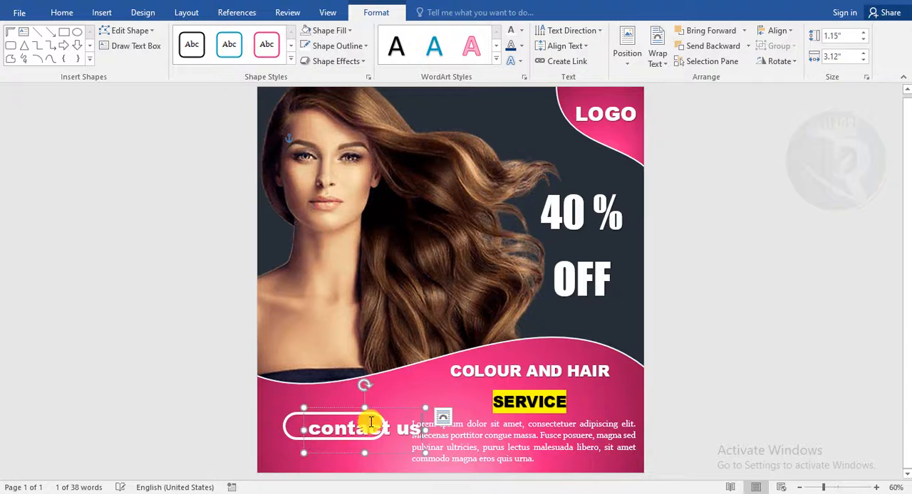
{"action": "left_click_drag", "start_coordinate": [390, 407], "coordinate": [373, 404]}
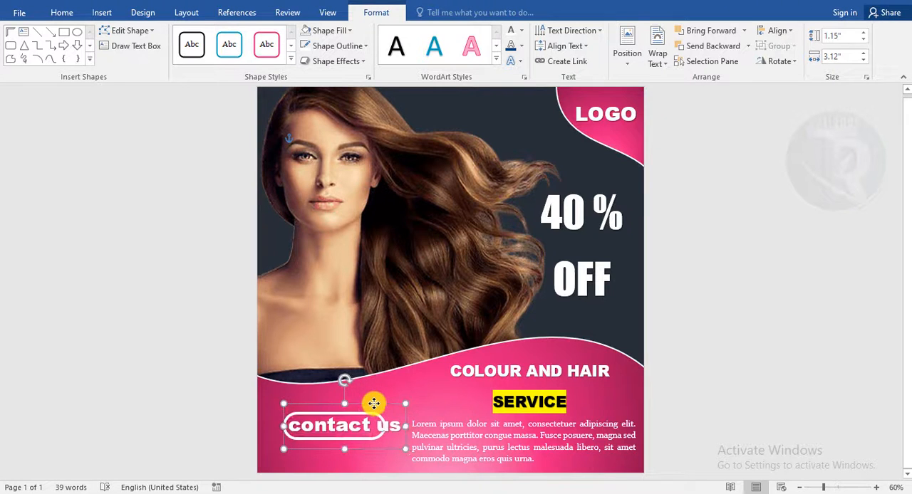
- Change the button text to uppercase and reduce its font size to 20
{"action": "left_click", "coordinate": [68, 14]}
{"action": "left_click", "coordinate": [244, 36]}
{"action": "left_click", "coordinate": [261, 84]}
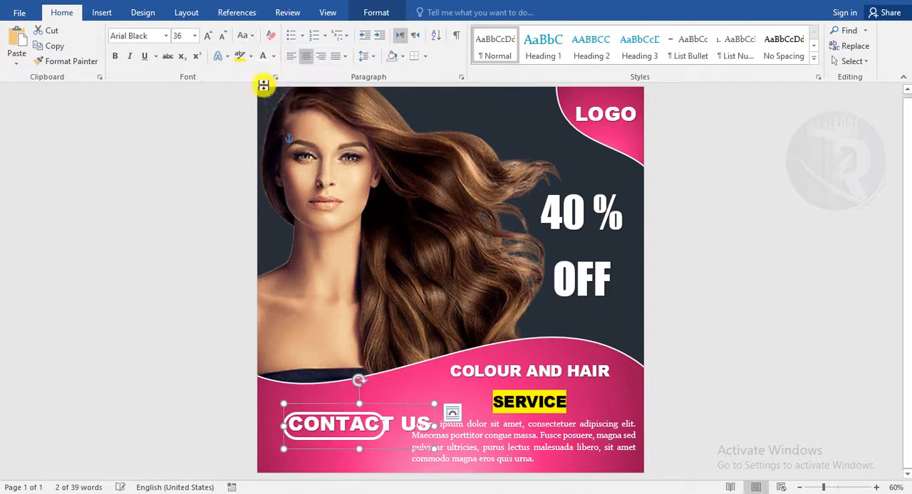
{"action": "left_click", "coordinate": [221, 36]}
{"action": "left_click", "coordinate": [221, 36]}
{"action": "left_click", "coordinate": [221, 36]}
{"action": "left_click", "coordinate": [222, 36]}
{"action": "left_click", "coordinate": [221, 36]}
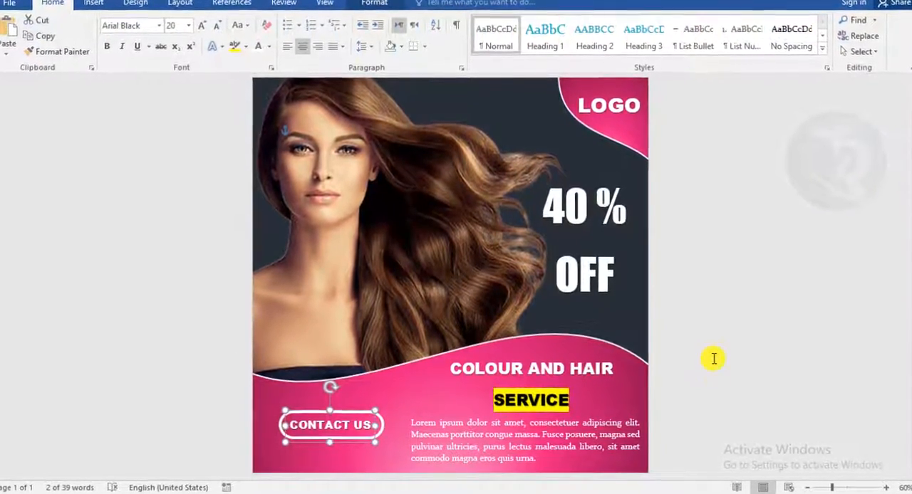
- Colour the CONTACT US text yellow
{"action": "left_click", "coordinate": [306, 385]}
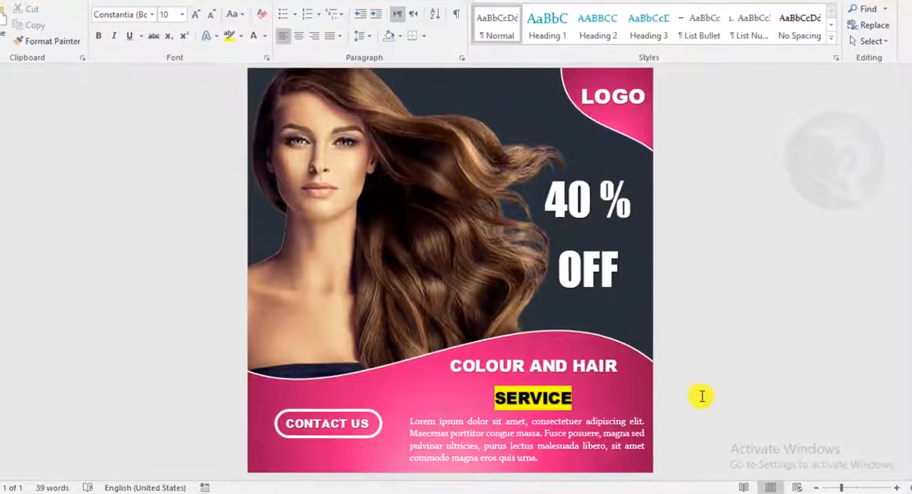
{"action": "left_click", "coordinate": [352, 419]}
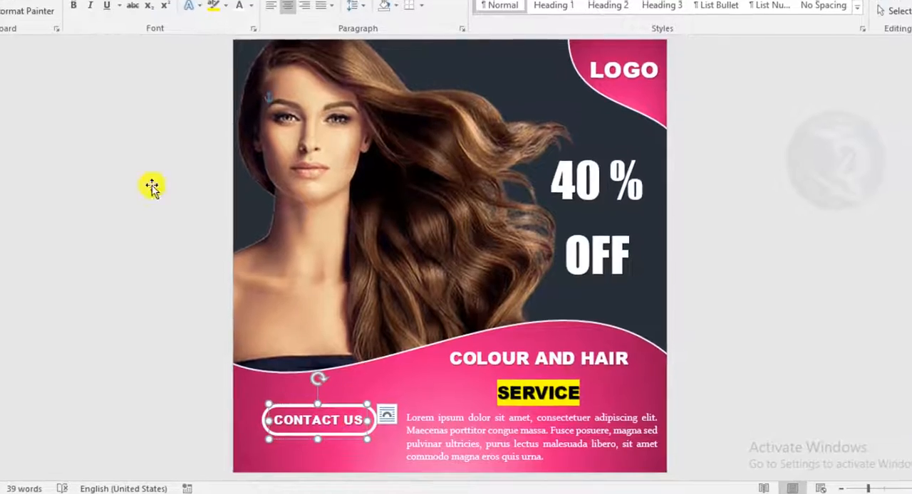
{"action": "left_click", "coordinate": [249, 7]}
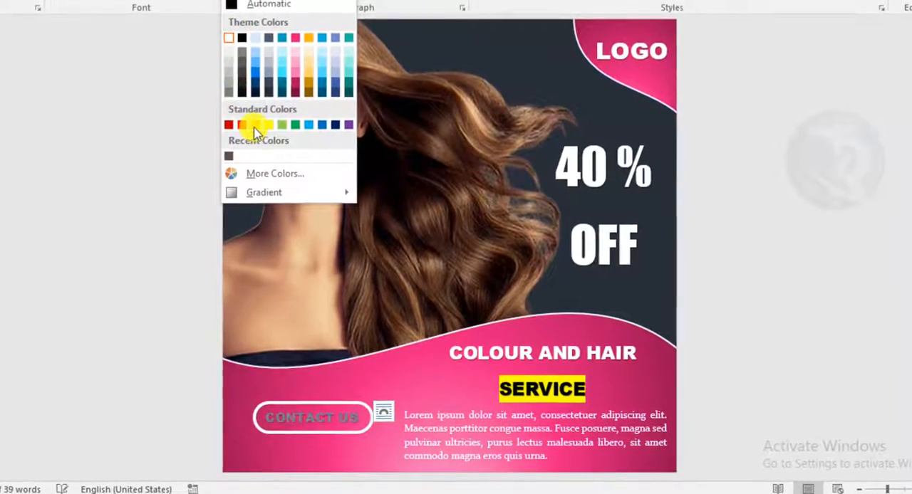
{"action": "left_click", "coordinate": [270, 125]}
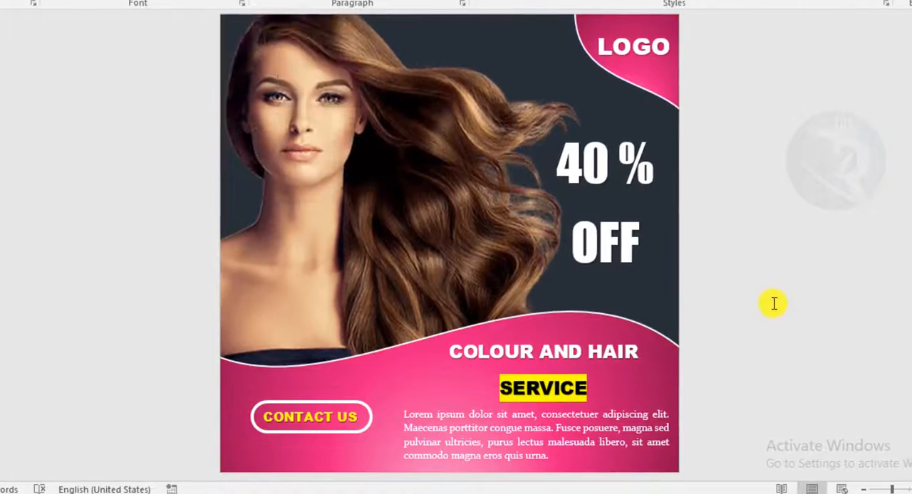
{"action": "scroll", "coordinate": [775, 292], "scroll_direction": "up", "scroll_amount": 5}
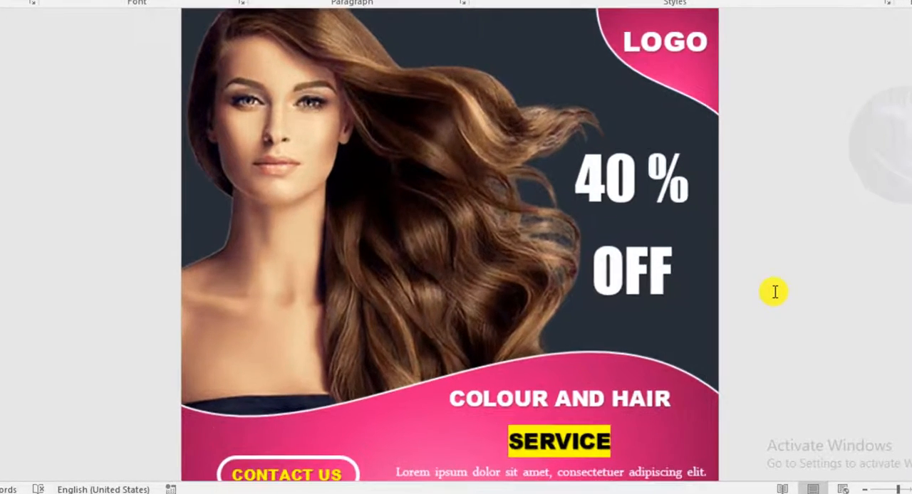
{"action": "scroll", "coordinate": [776, 297], "scroll_direction": "down", "scroll_amount": 6}
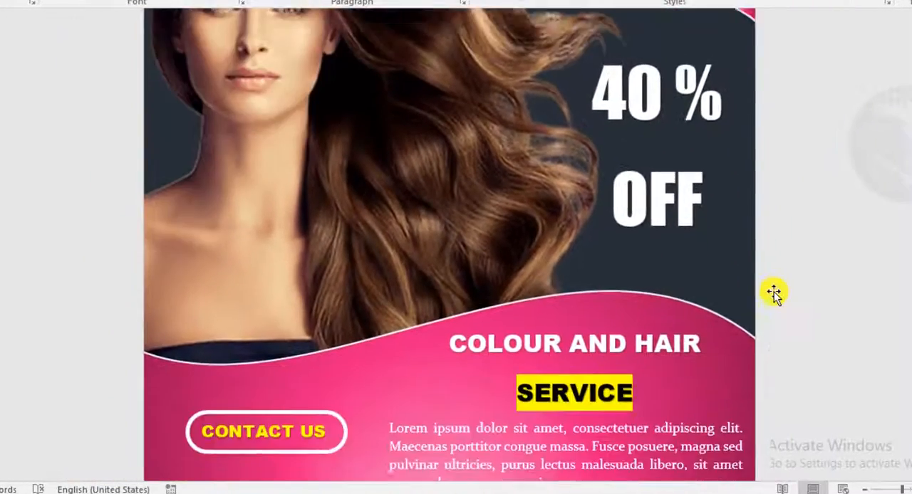
{"action": "scroll", "coordinate": [775, 293], "scroll_direction": "up", "scroll_amount": 2}
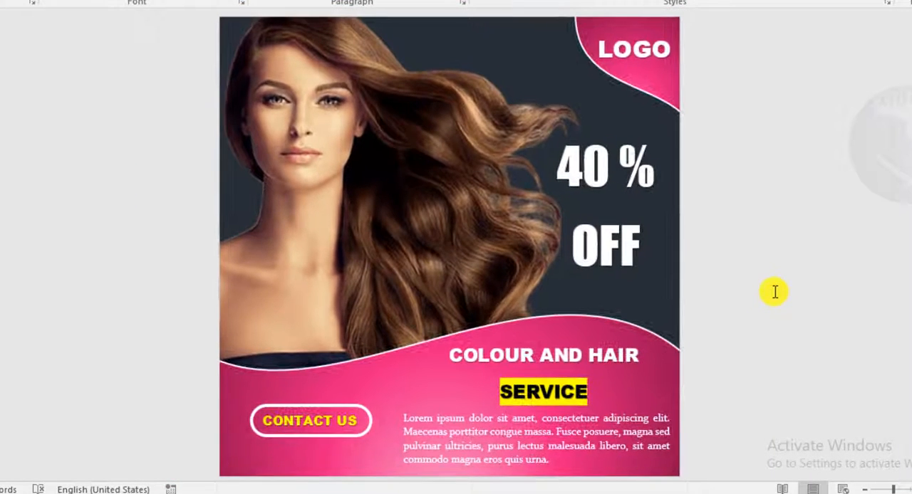